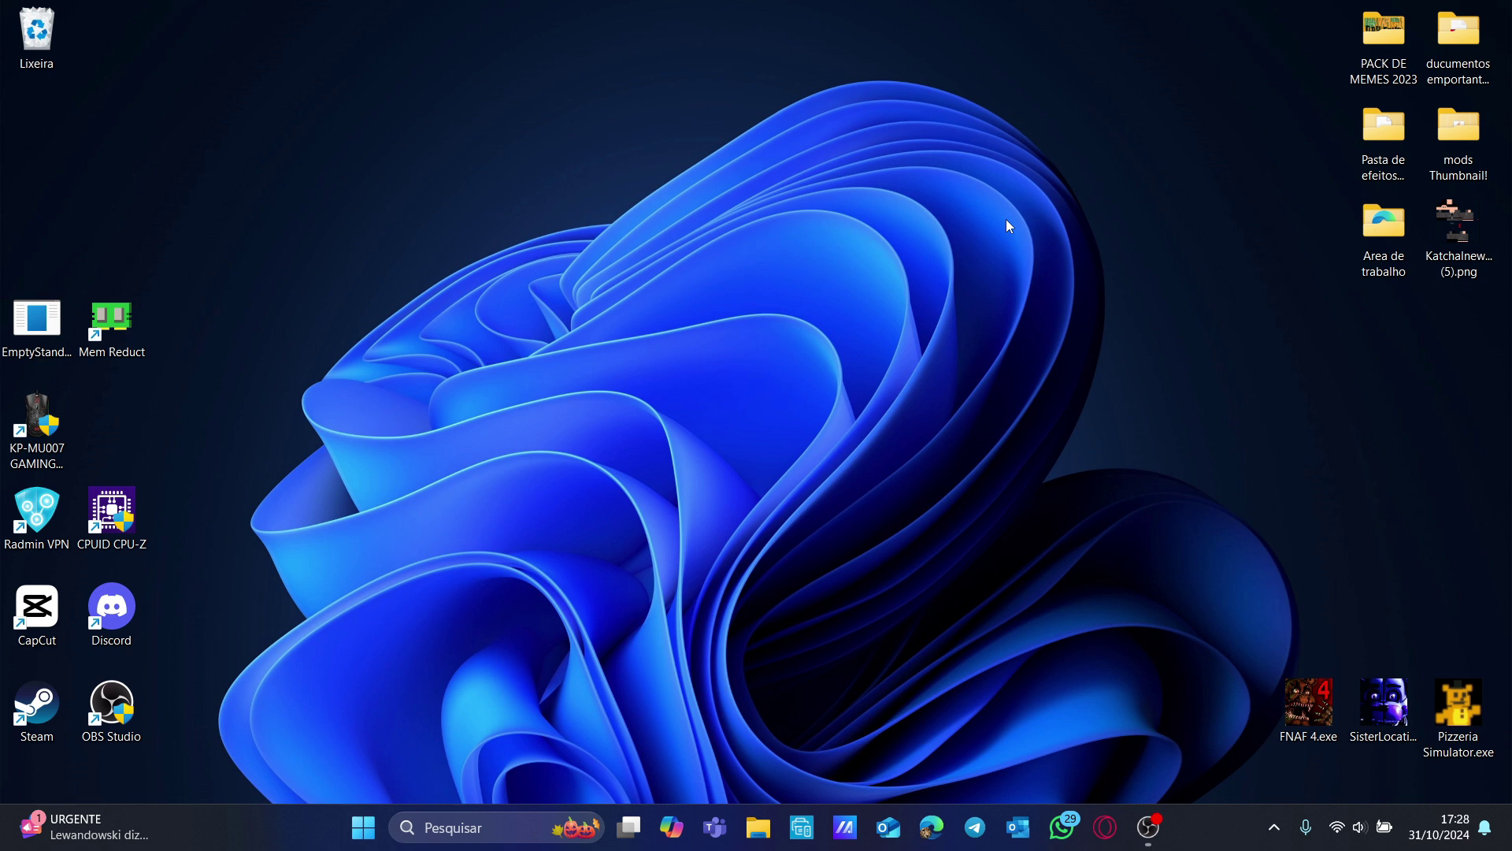
- Open the Windows Temp folder by running the command temp
{"action": "key", "text": "super+r"}
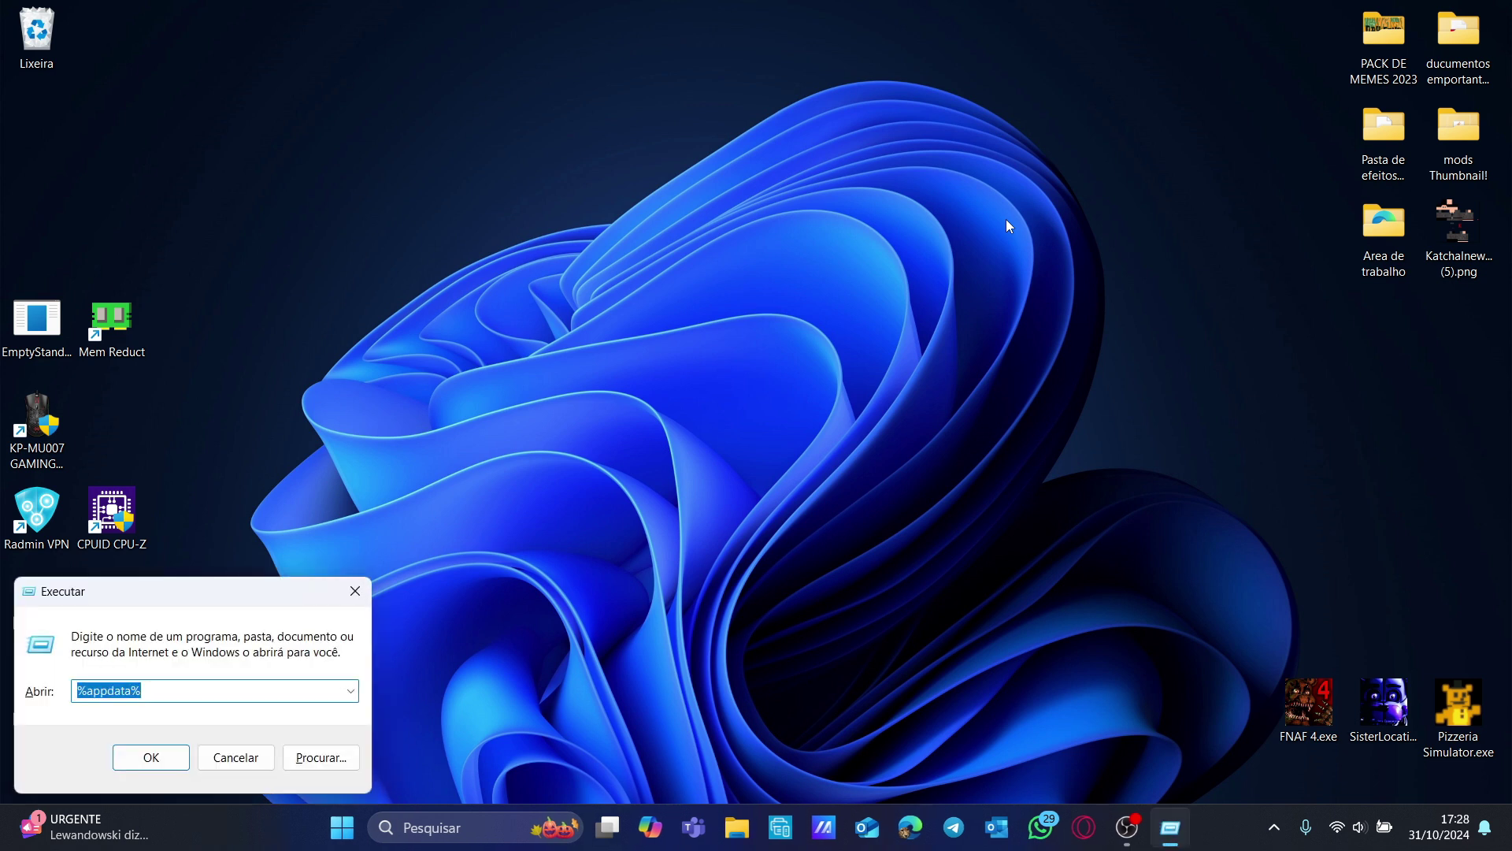
{"action": "key", "text": "BackSpace"}
{"action": "type", "text": "temp"}
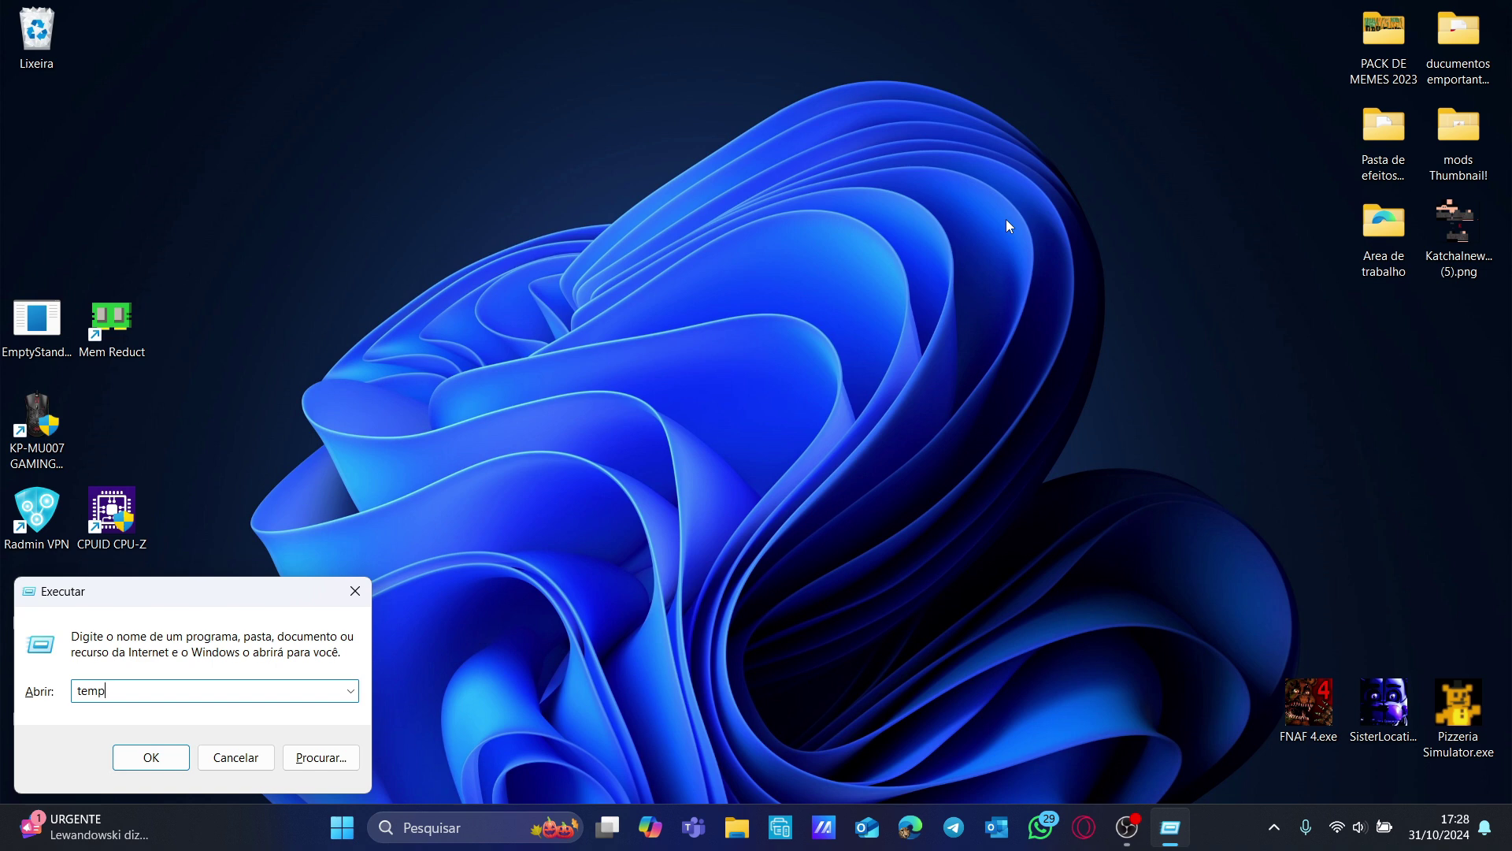
{"action": "key", "text": "Return"}
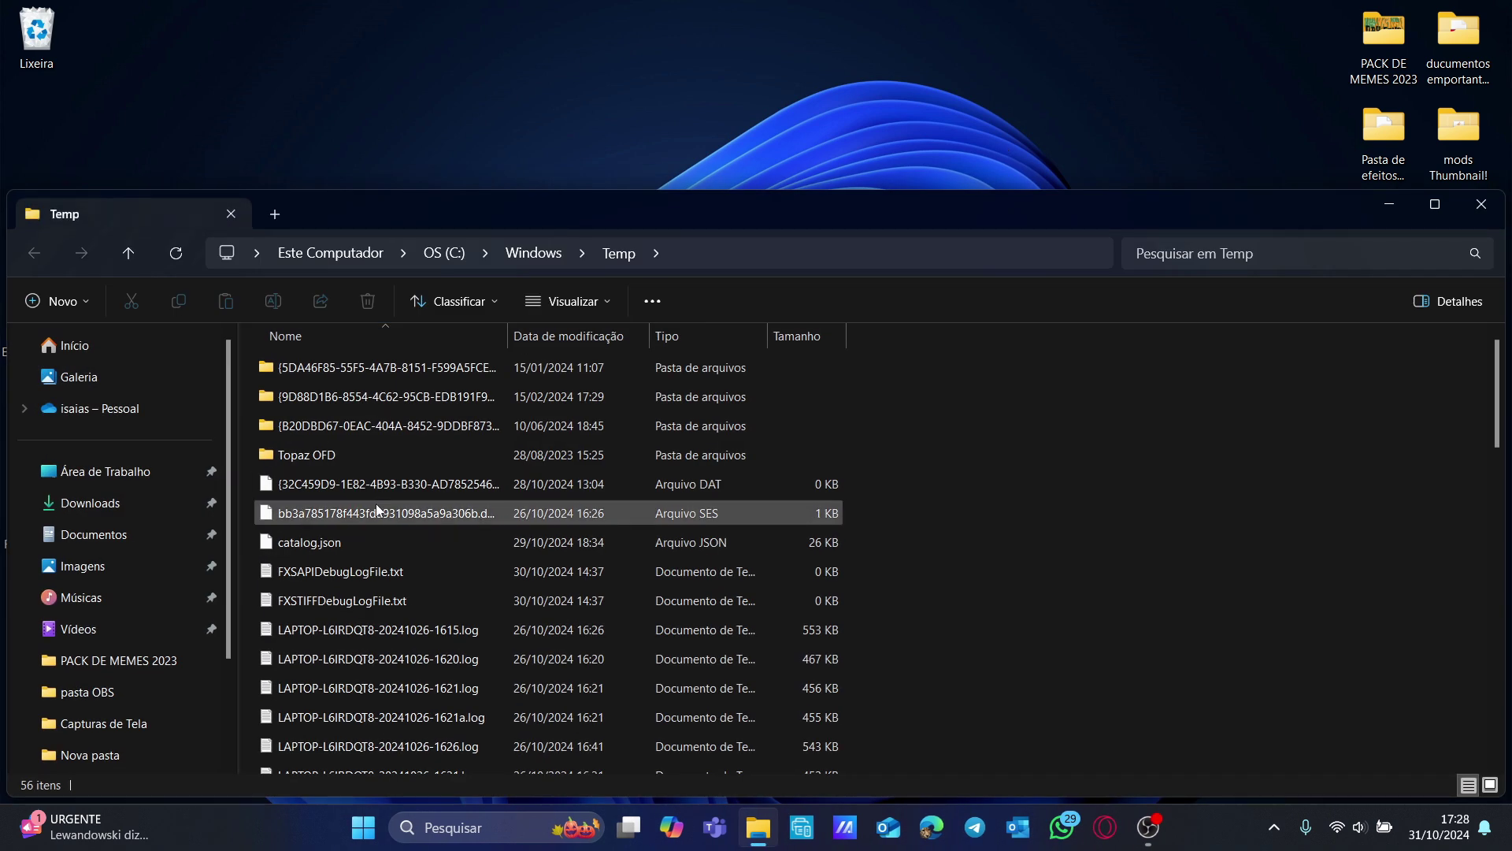
- Delete everything in the Windows Temp folder, skipping all access-denied and in-use items, and close the folder
{"action": "left_click", "coordinate": [390, 482]}
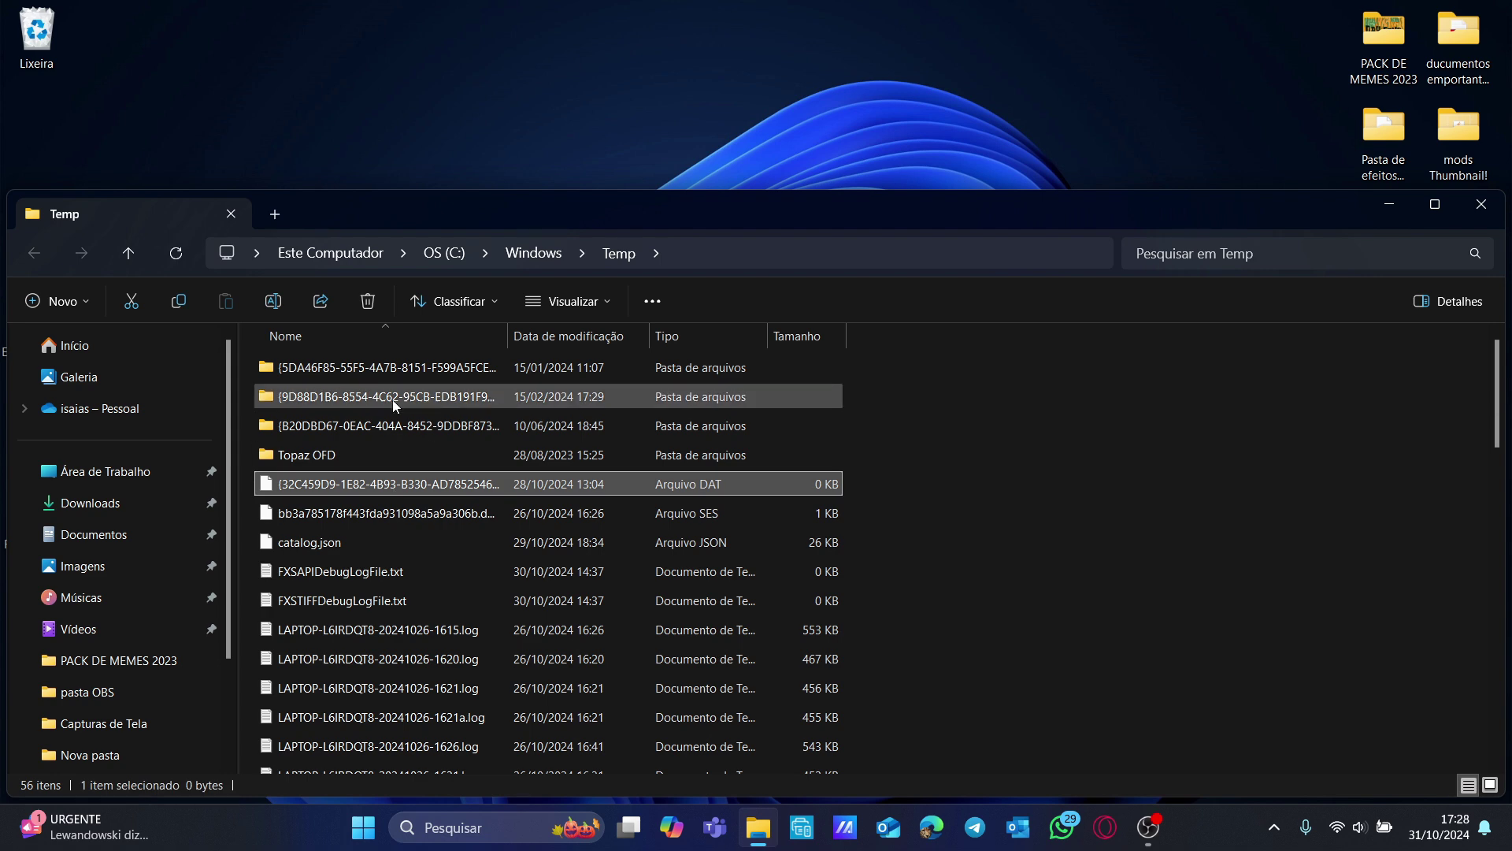
{"action": "key", "text": "ctrl+a"}
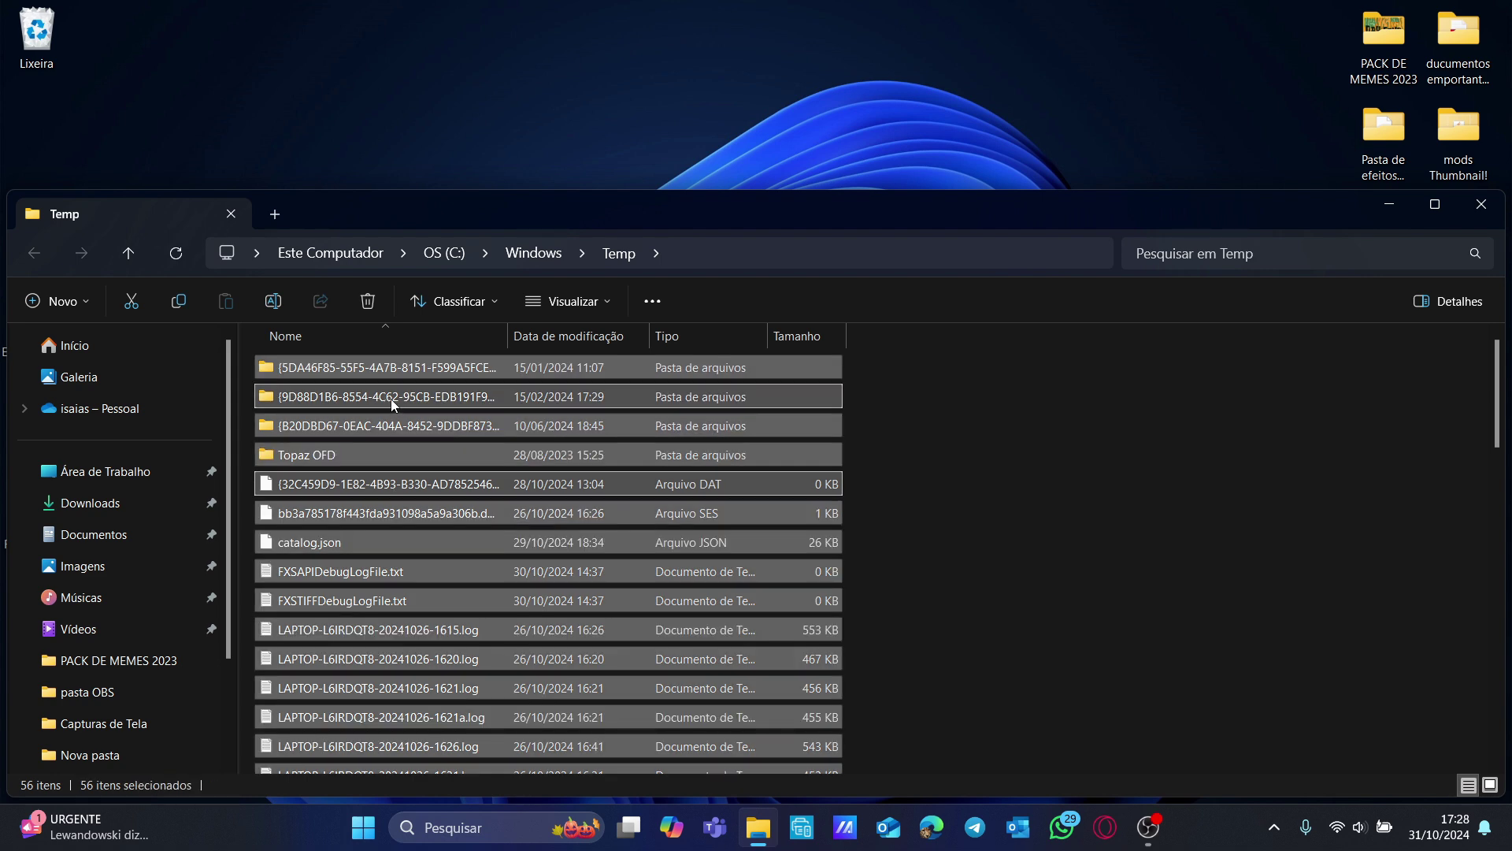
{"action": "key", "text": "Delete"}
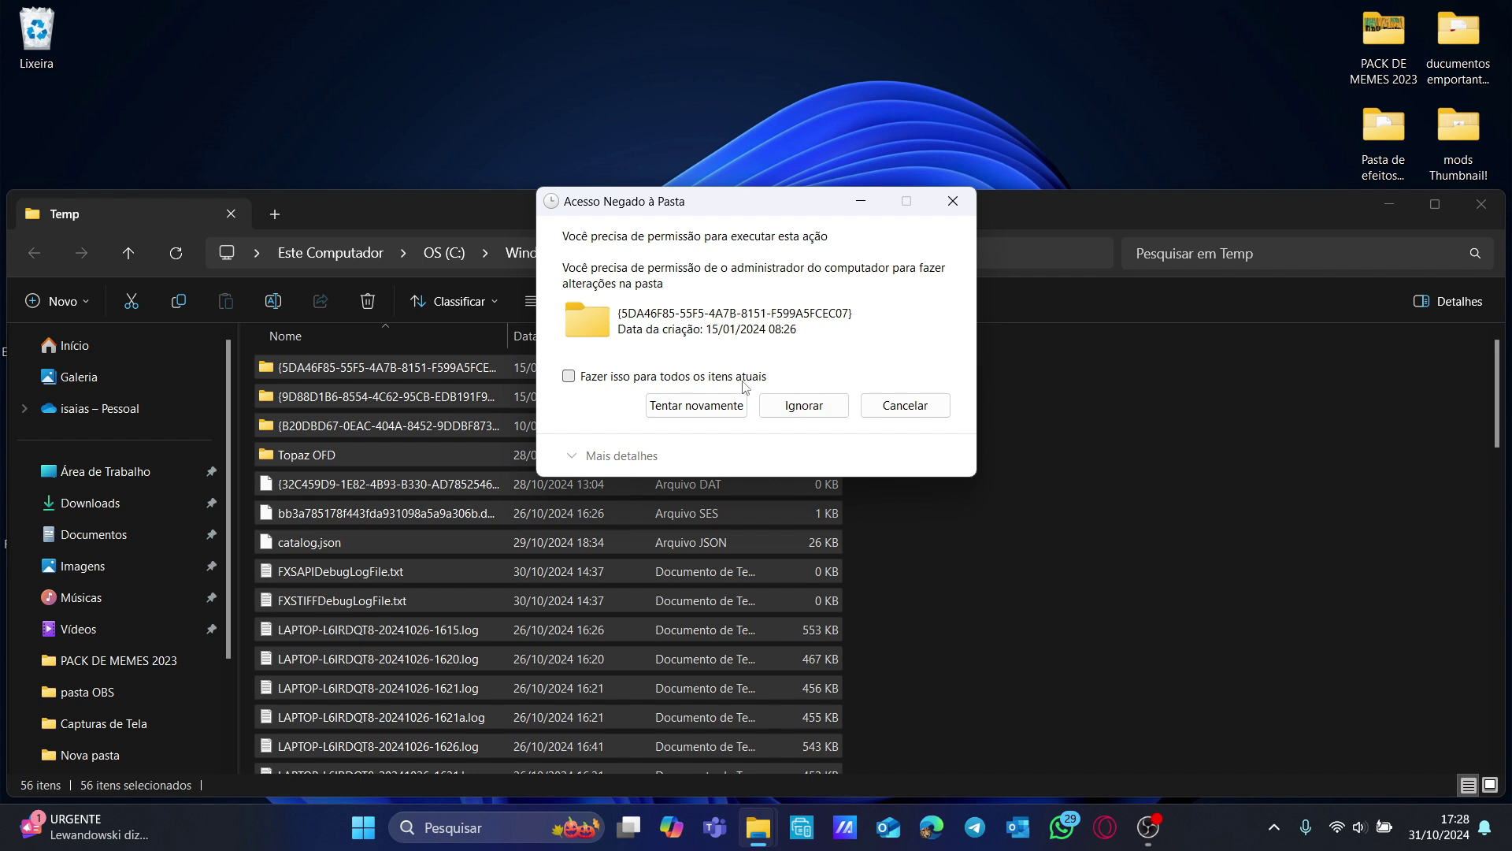
{"action": "left_click", "coordinate": [709, 375]}
{"action": "left_click", "coordinate": [800, 409]}
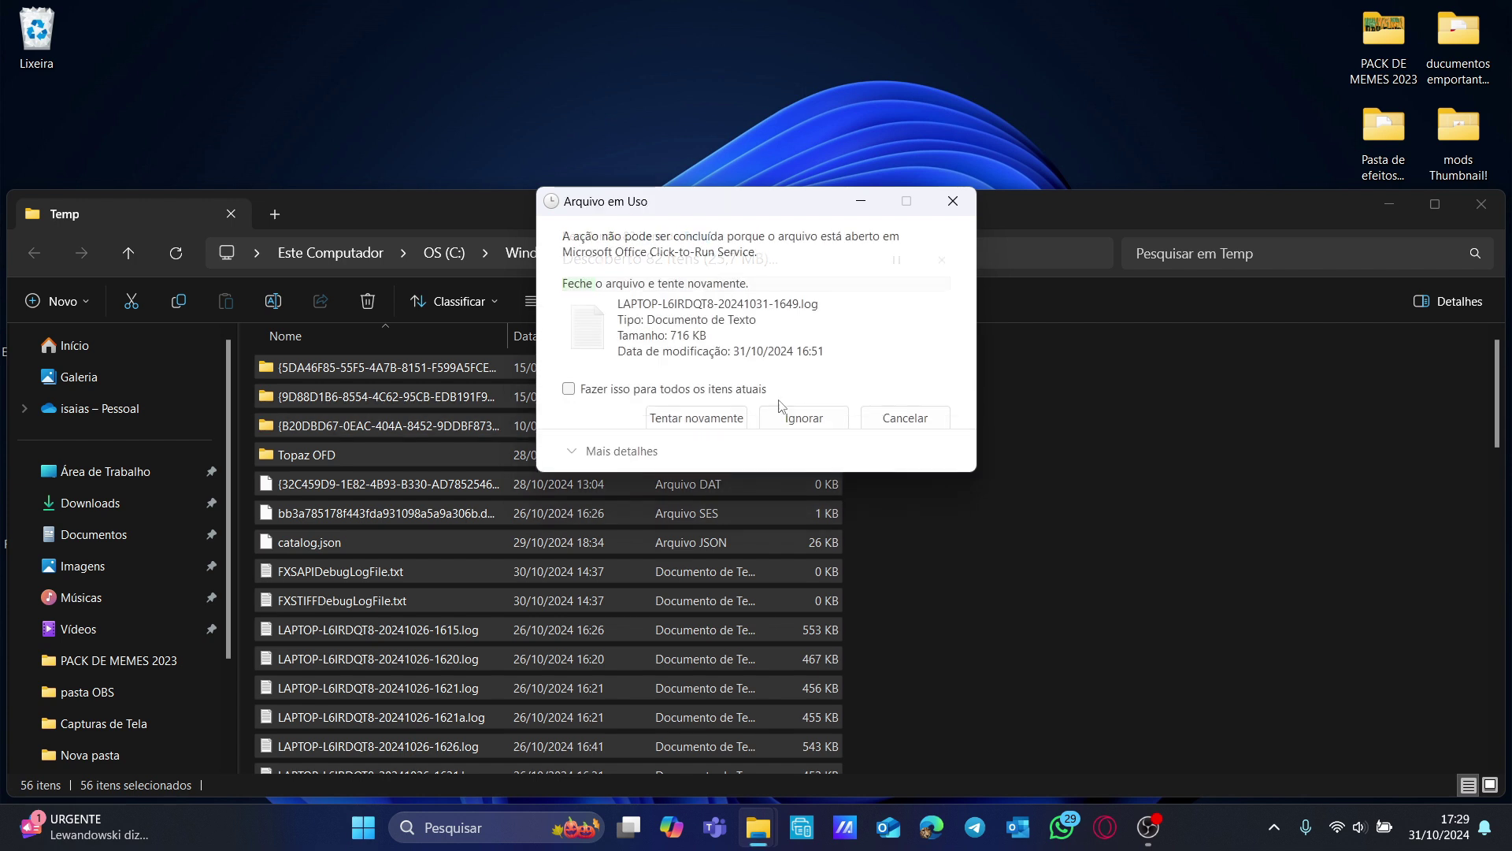
{"action": "left_click", "coordinate": [707, 390]}
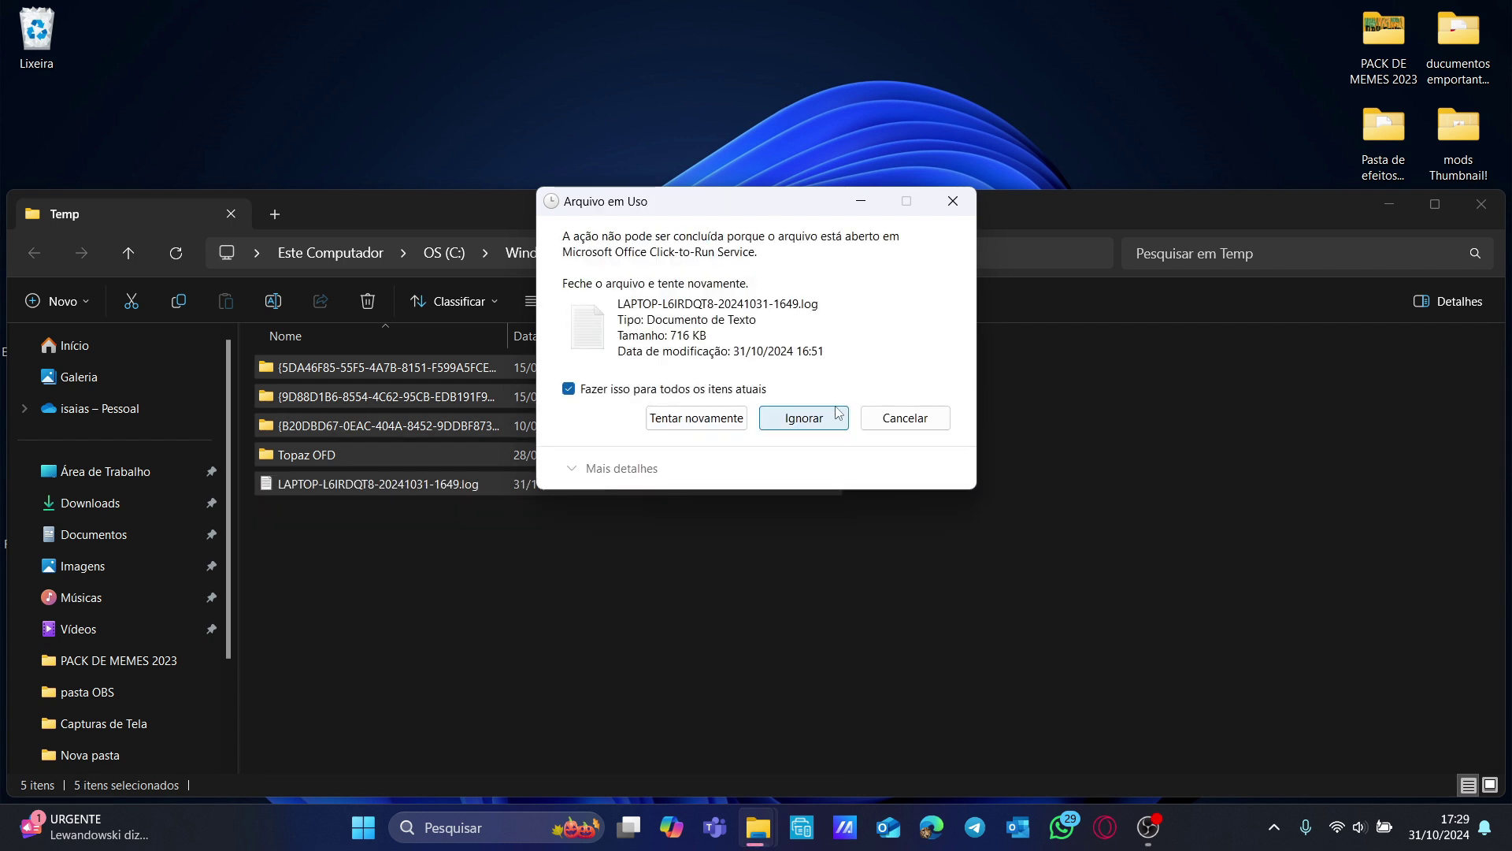
{"action": "left_click", "coordinate": [803, 418]}
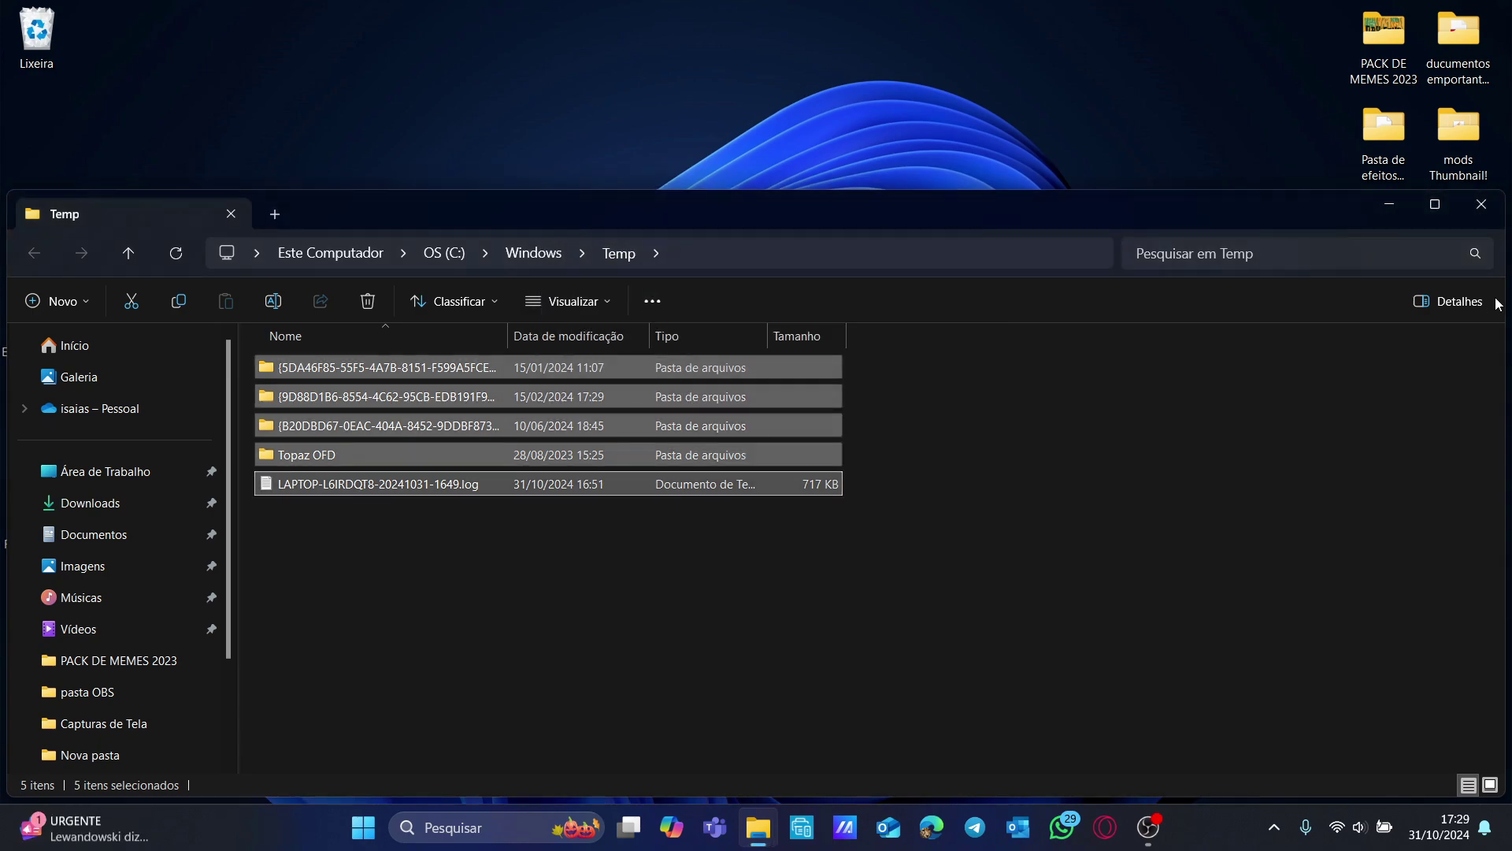
{"action": "key", "text": "alt+F4"}
- Open the user's local Temp folder by running the command %temp%
{"action": "key", "text": "super+r"}
{"action": "type", "text": "%"}
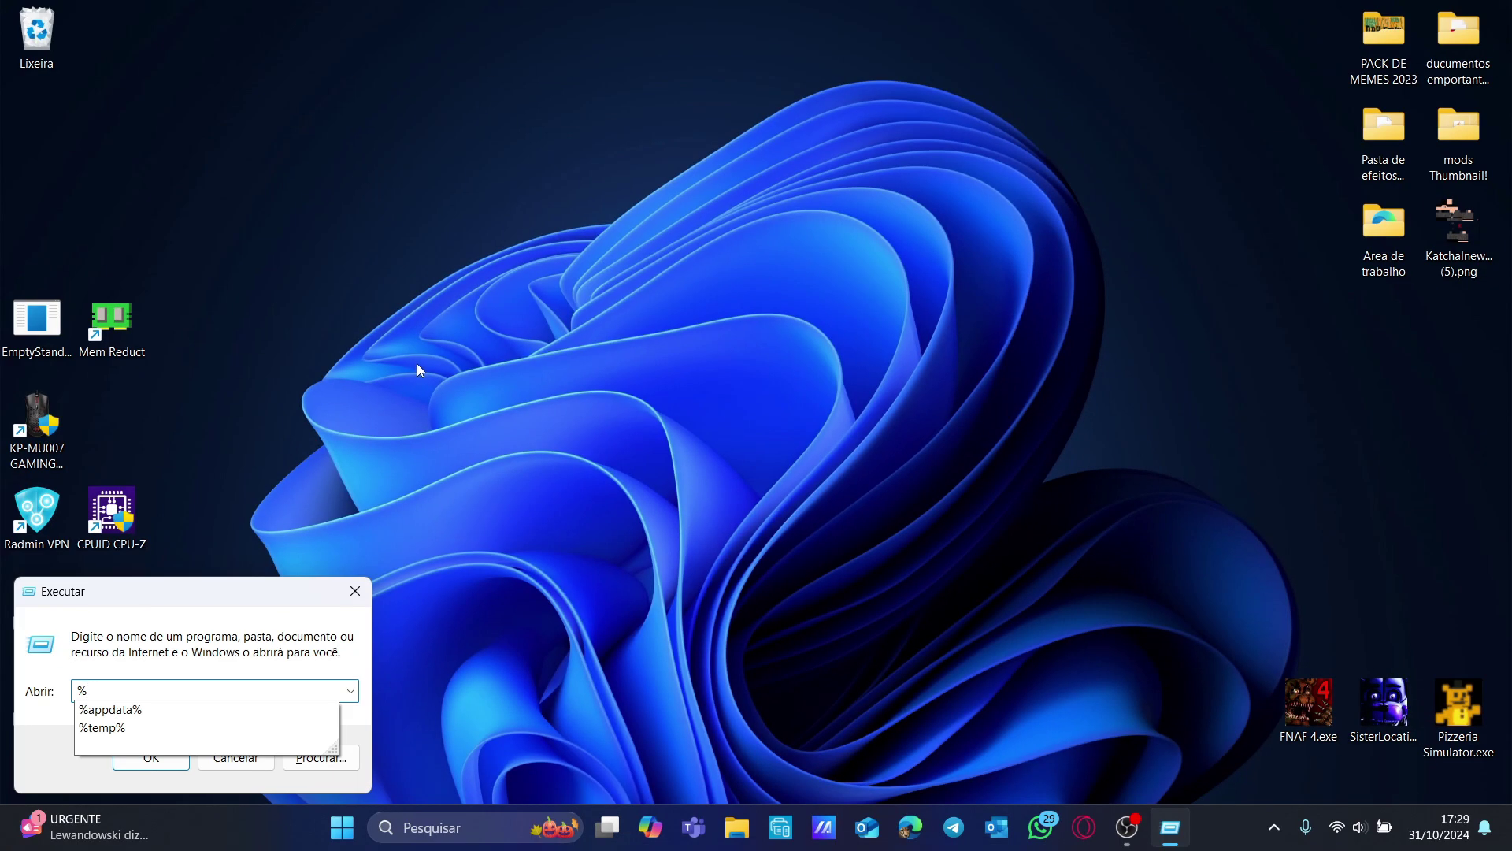
{"action": "left_click", "coordinate": [155, 727]}
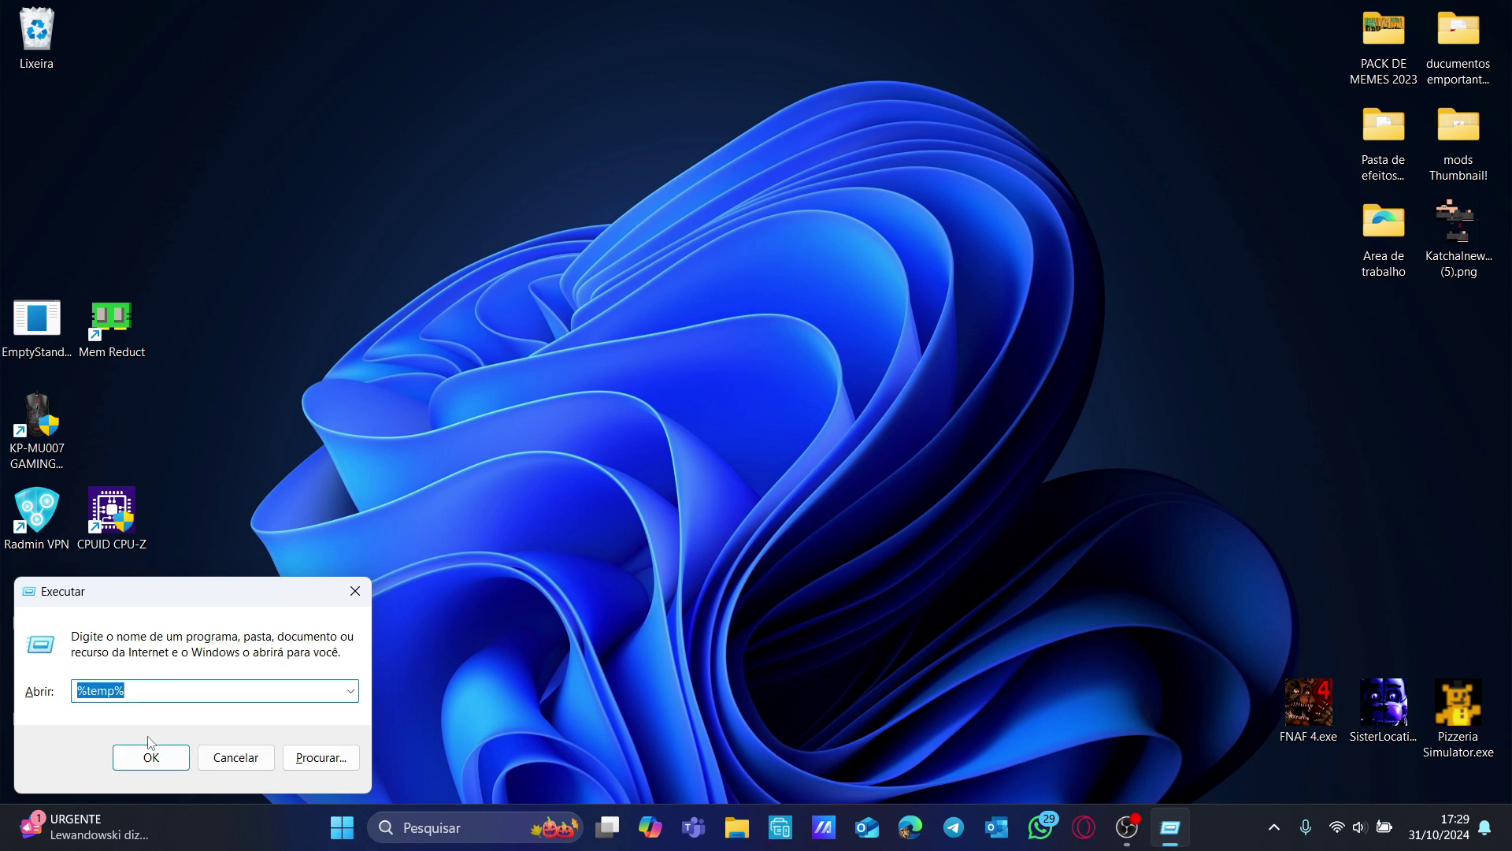
{"action": "left_click", "coordinate": [151, 699]}
{"action": "key", "text": "Return"}
- Delete everything in the local Temp folder, granting administrator permission for protected folders and skipping all files in use, and close it
{"action": "left_click", "coordinate": [391, 513]}
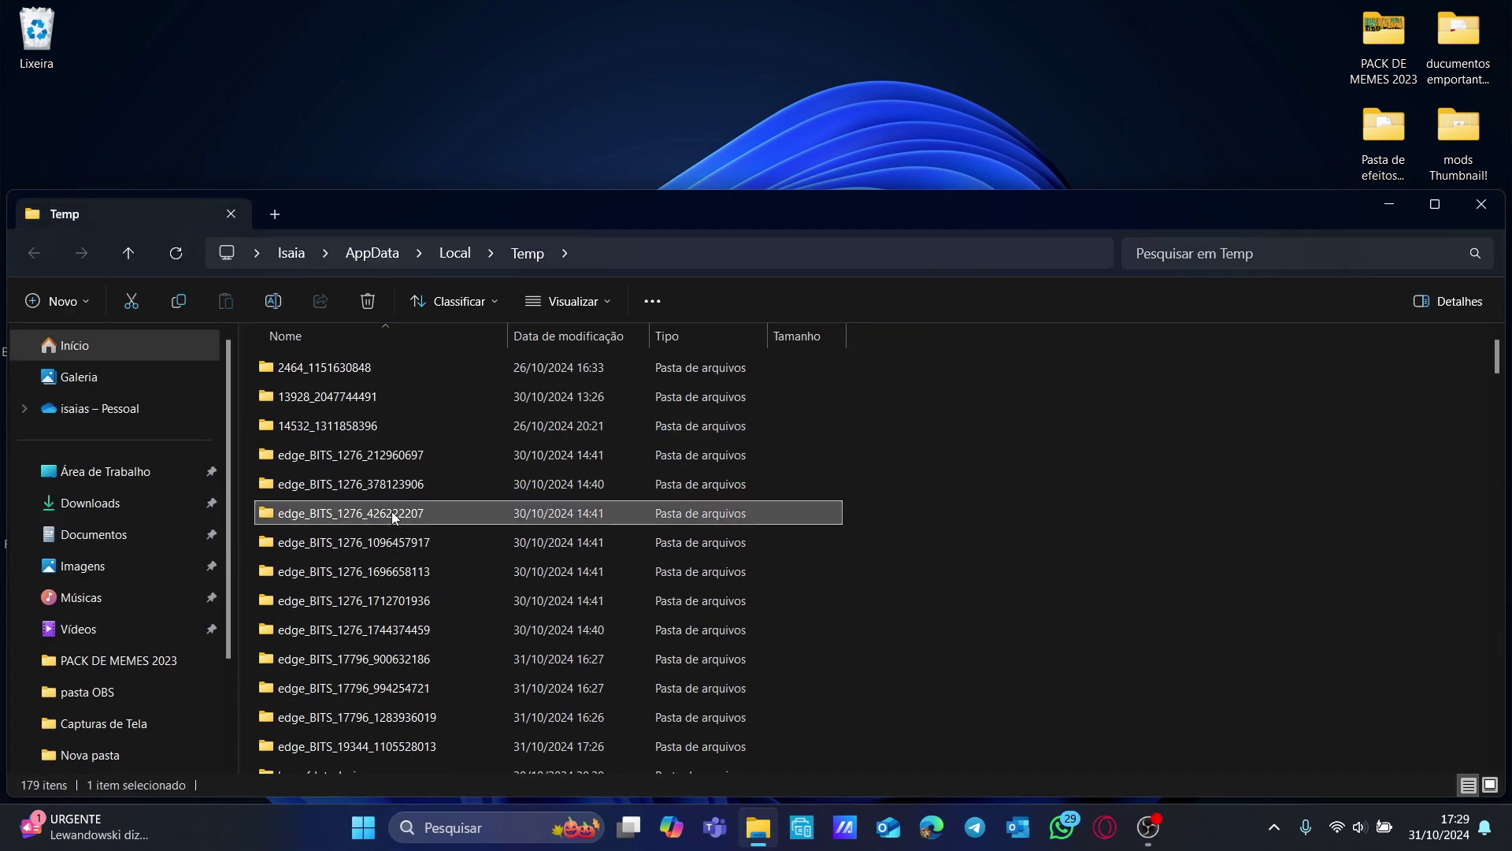
{"action": "key", "text": "ctrl+a"}
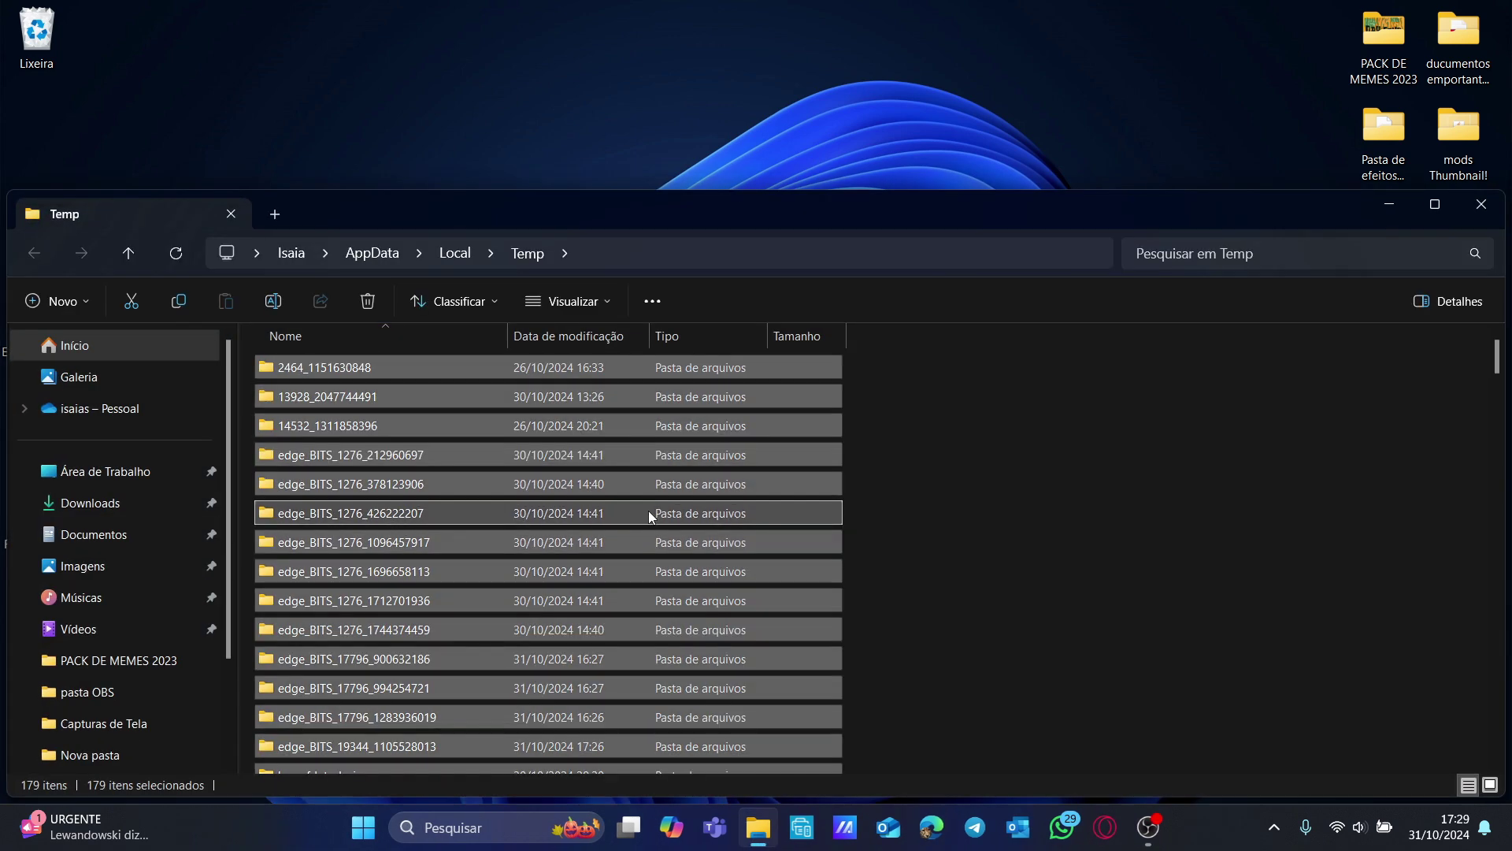
{"action": "key", "text": "Delete"}
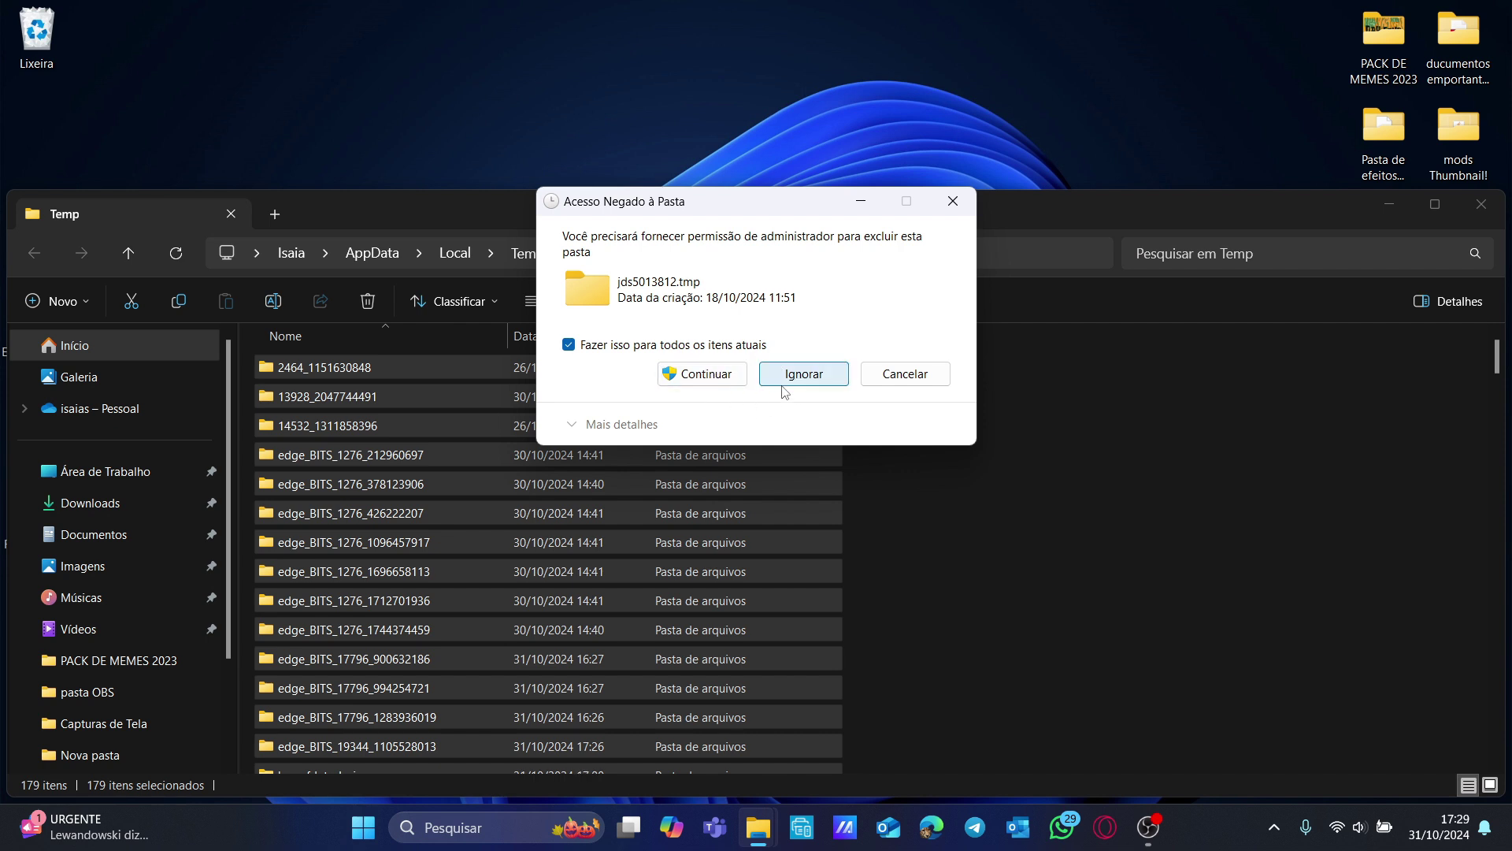
{"action": "left_click", "coordinate": [727, 376]}
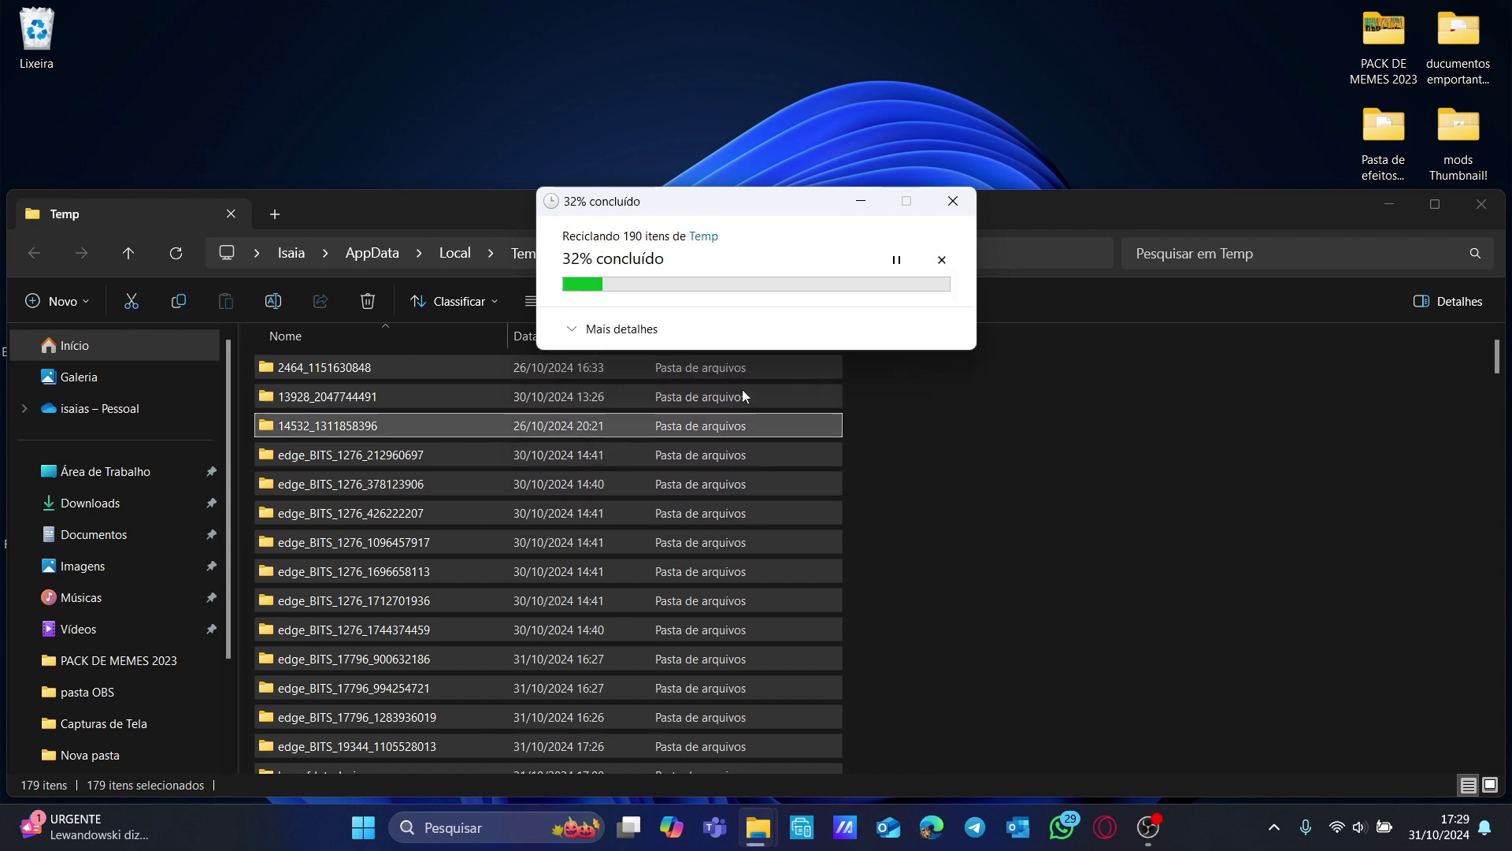
{"action": "left_click", "coordinate": [712, 388]}
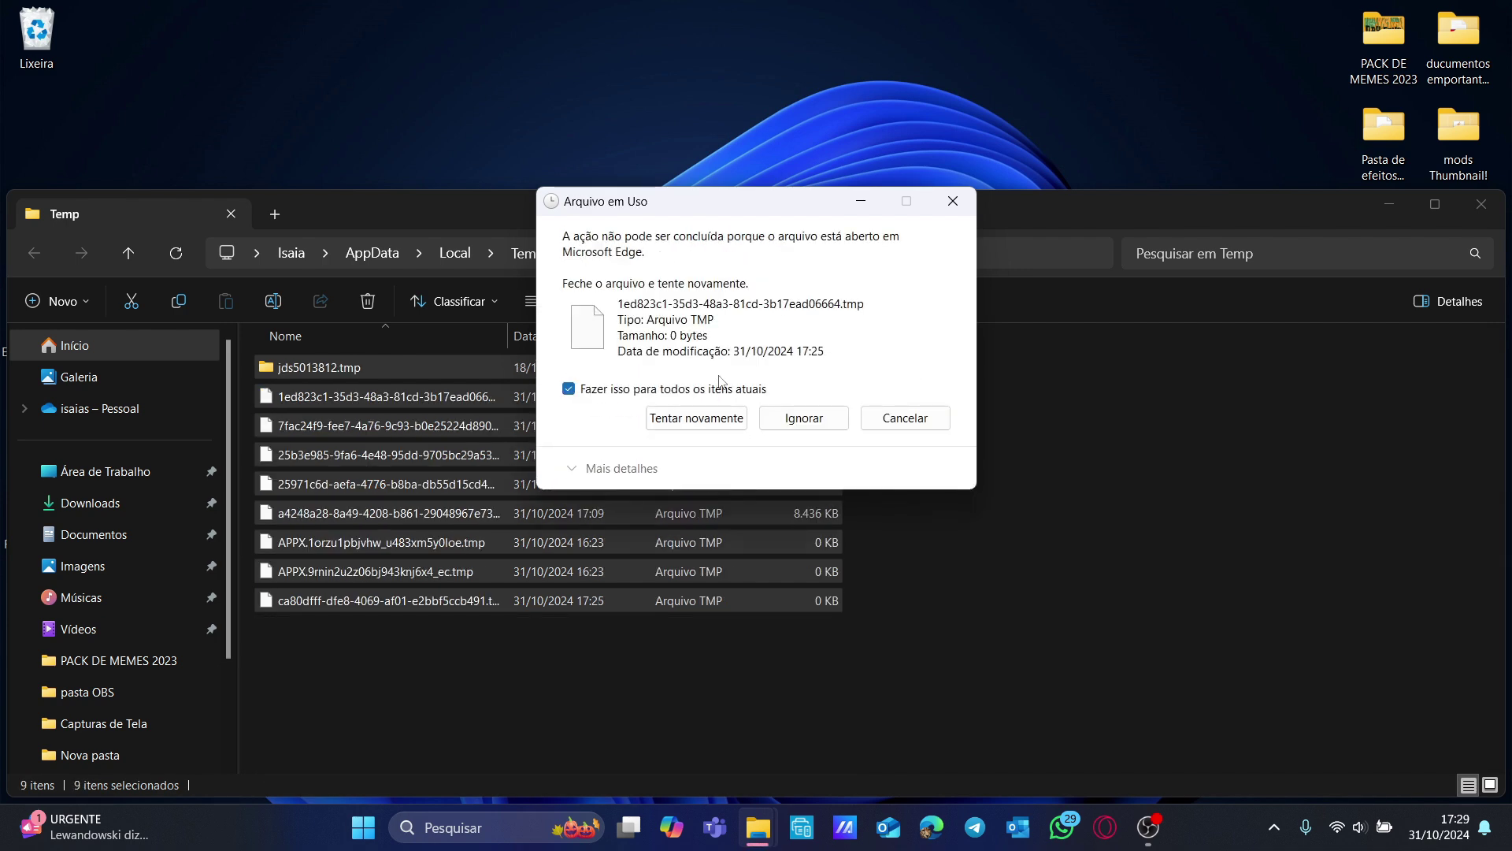
{"action": "left_click", "coordinate": [819, 423]}
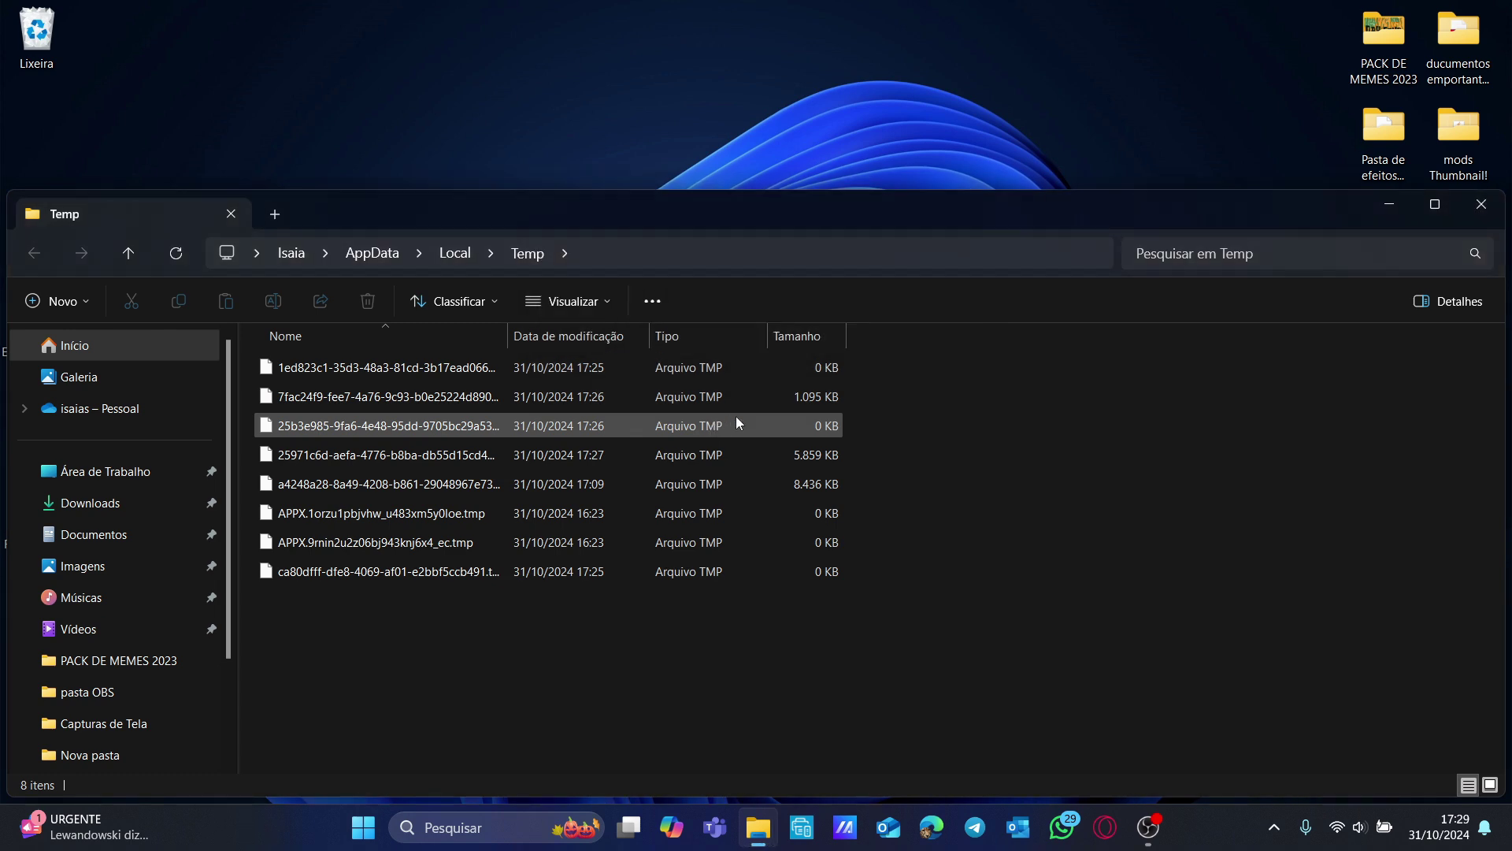
{"action": "left_click", "coordinate": [1482, 205]}
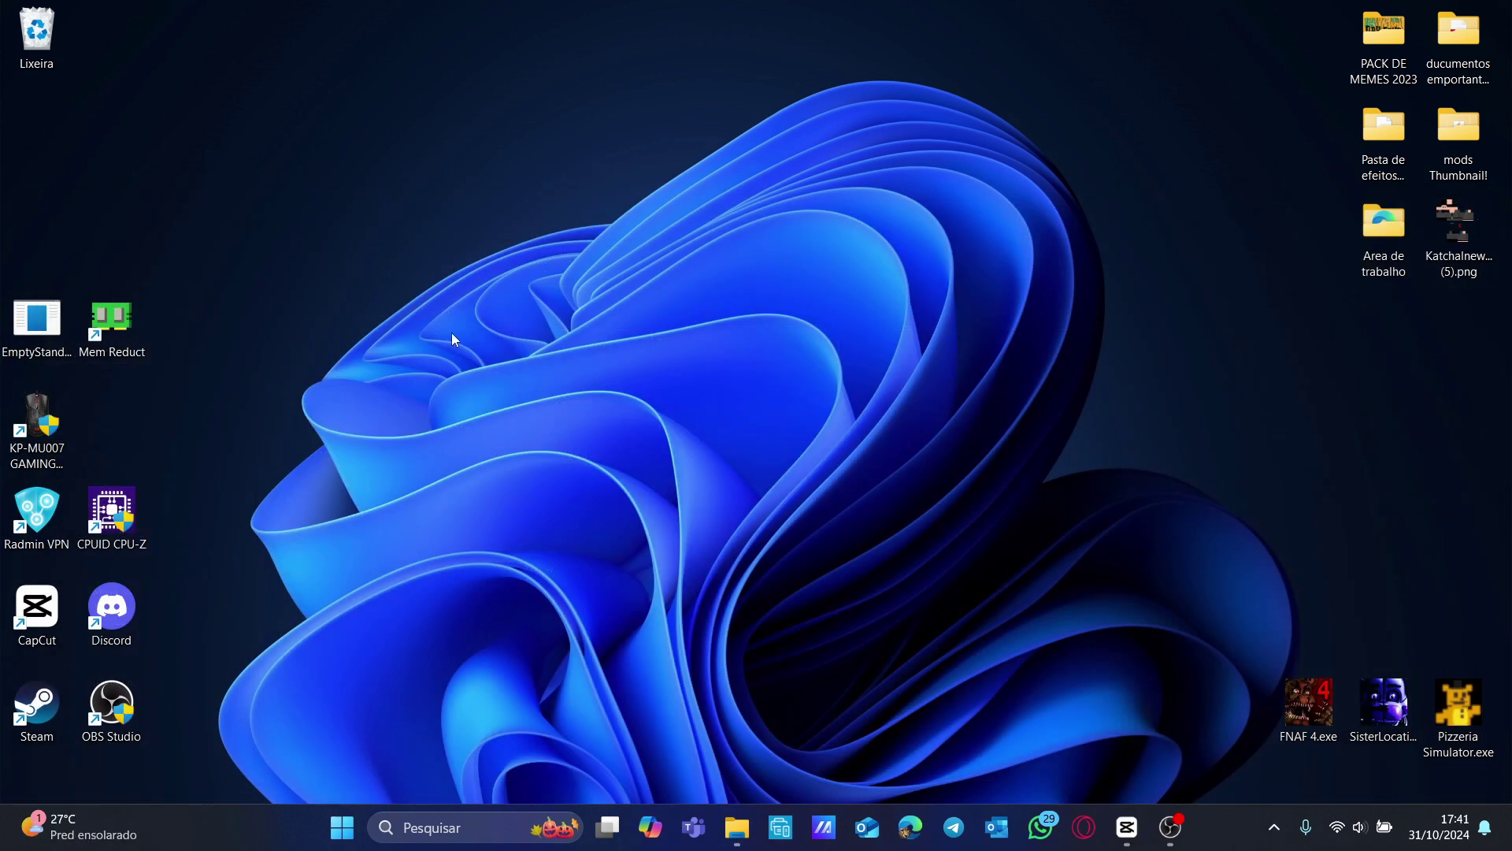
- Open the Prefetch folder by running the command prefetch, check its contents and close it
{"action": "key", "text": "super+r"}
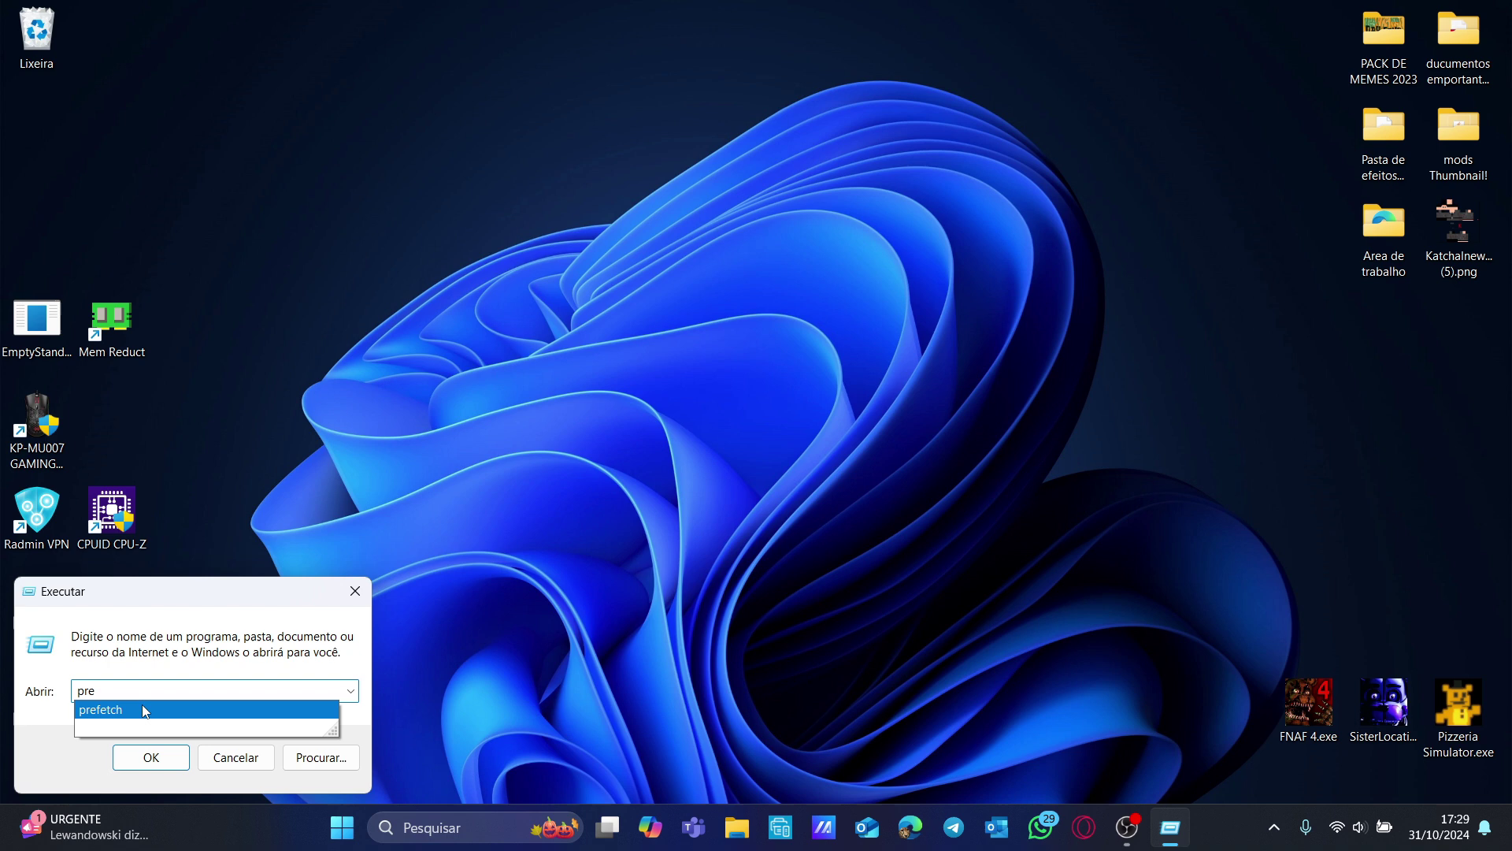
{"action": "type", "text": "fetch"}
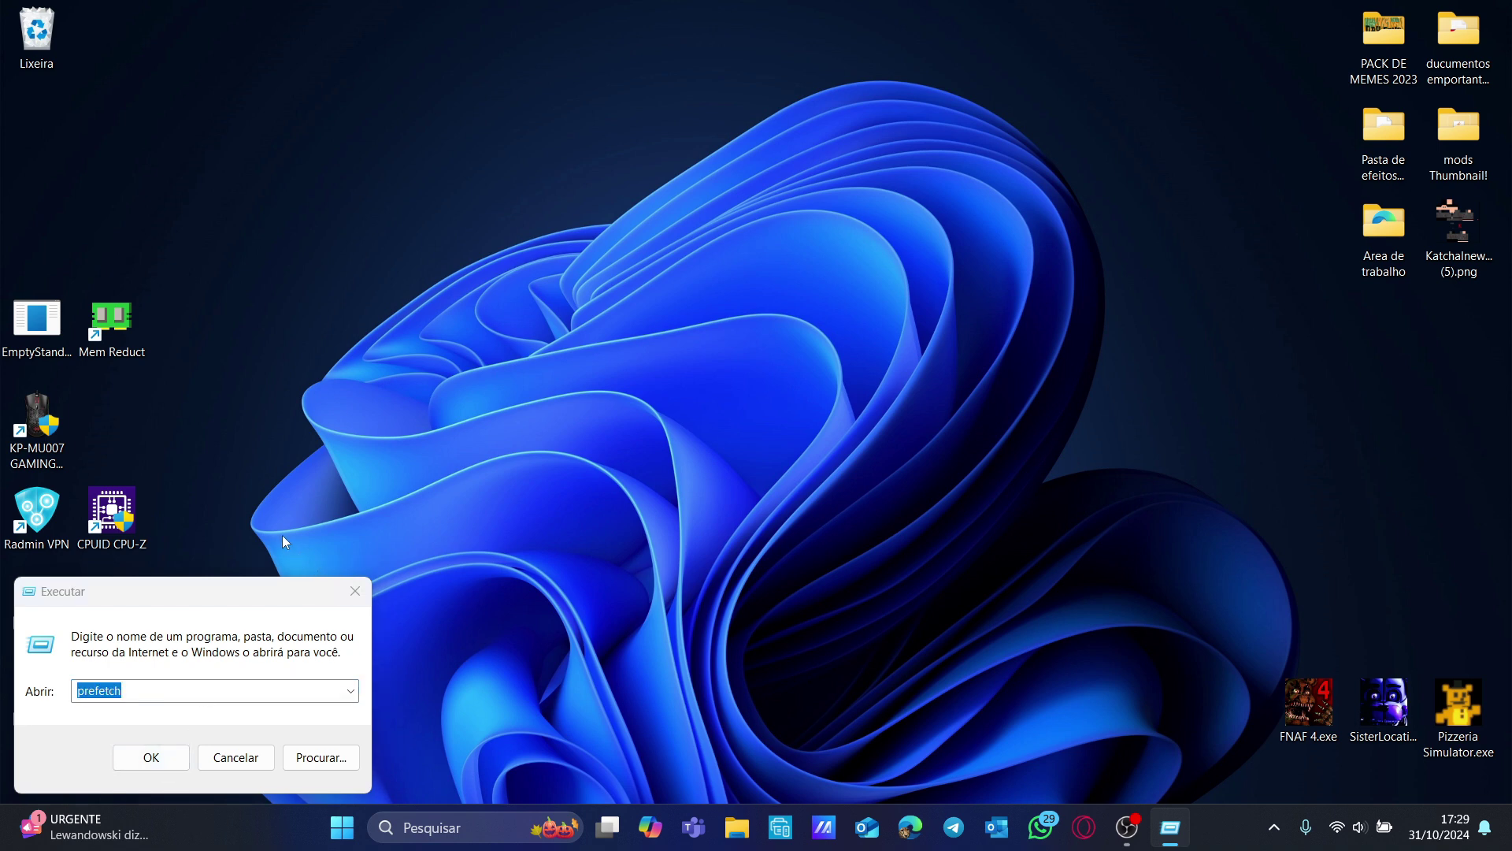
{"action": "left_click", "coordinate": [160, 758]}
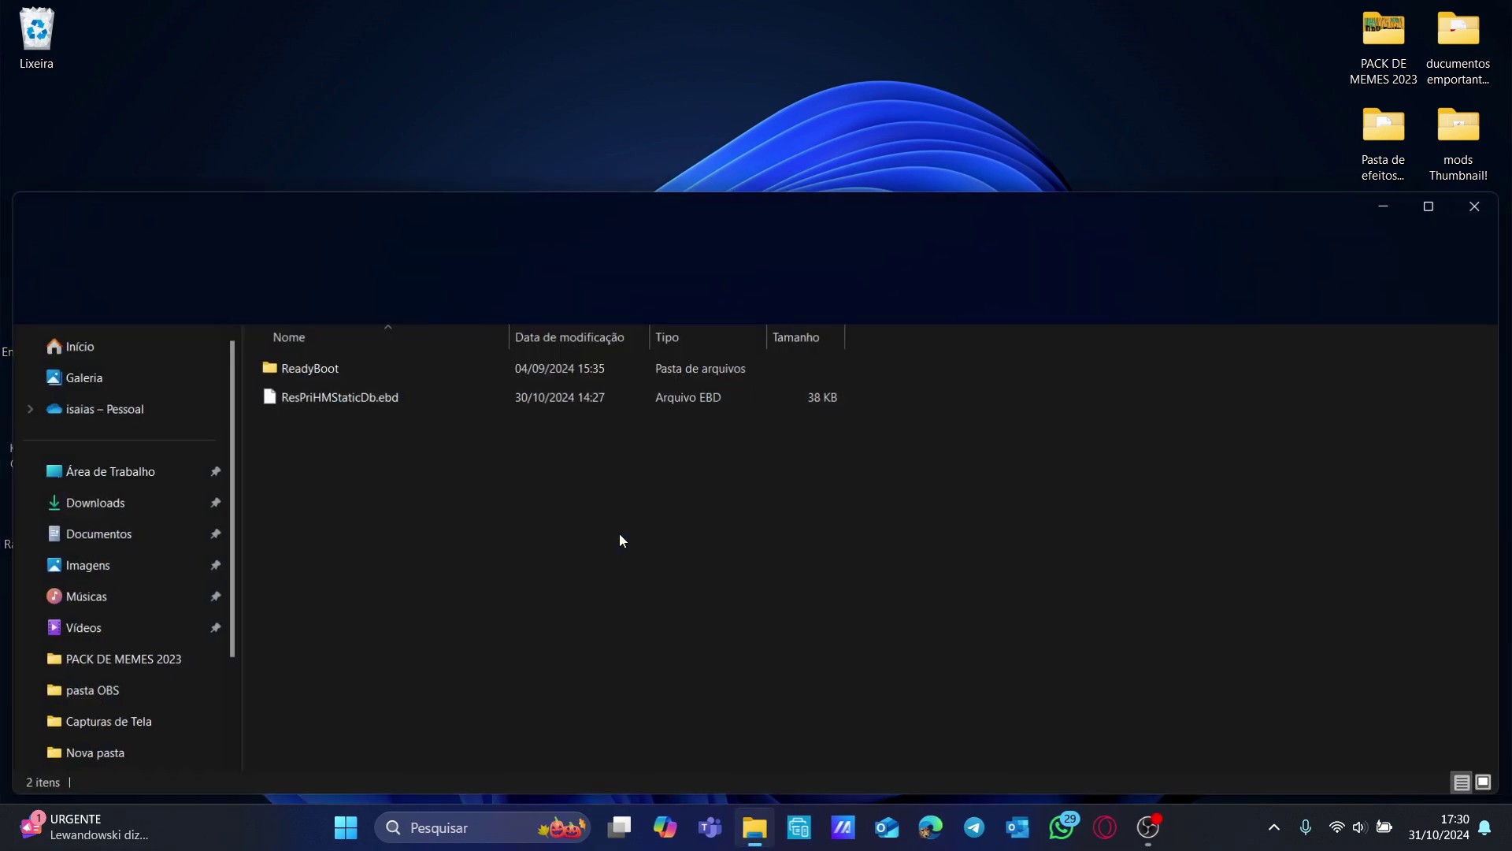
{"action": "left_click", "coordinate": [371, 399]}
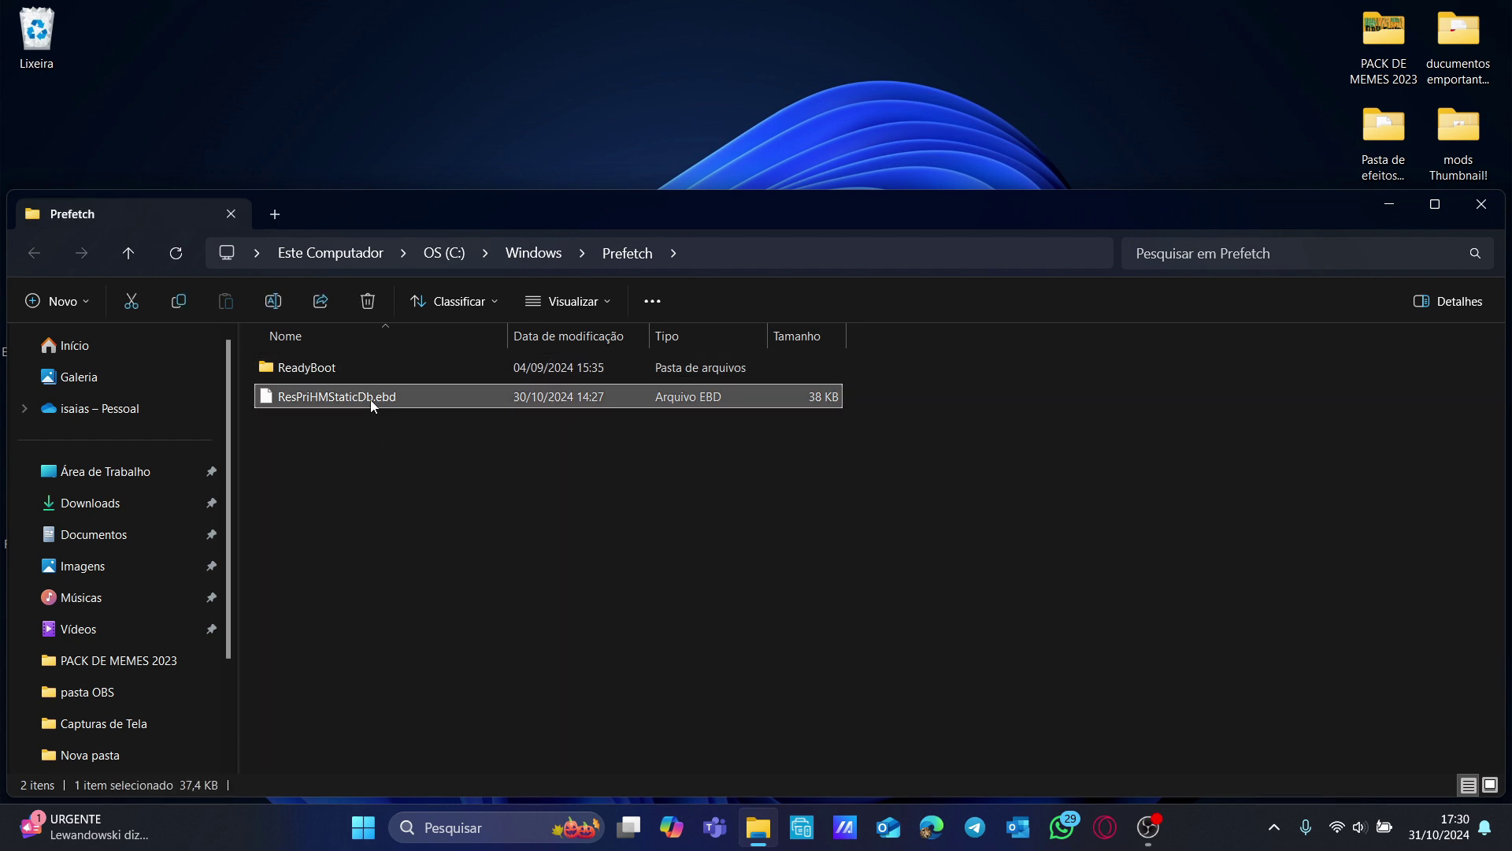
{"action": "left_click", "coordinate": [519, 470]}
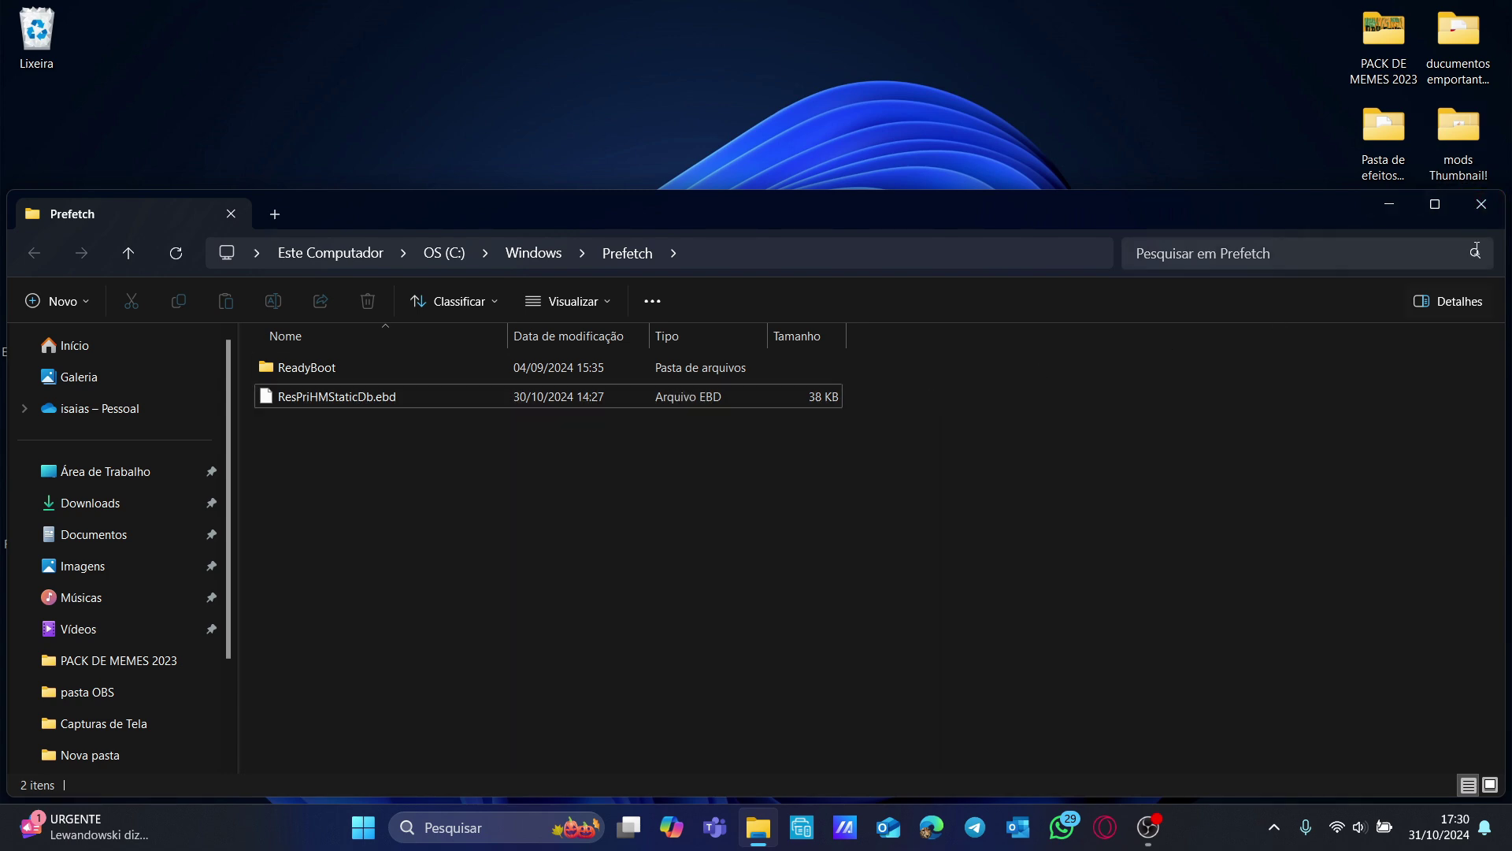
{"action": "left_click", "coordinate": [1488, 206]}
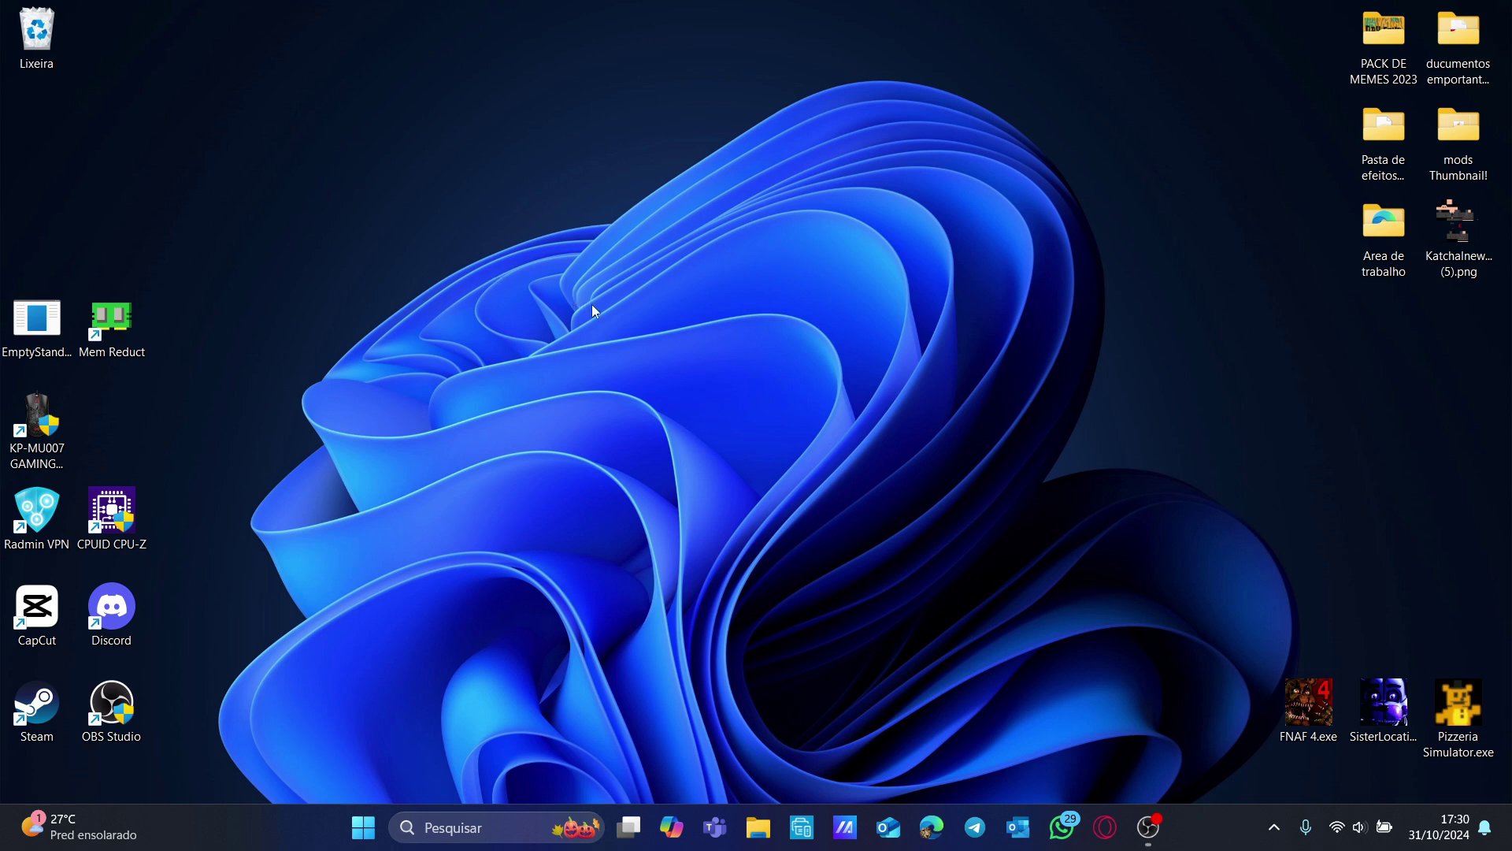
- Search Windows for "des" and open Desfragmentar e Otimizar Unidades
{"action": "left_click", "coordinate": [427, 814]}
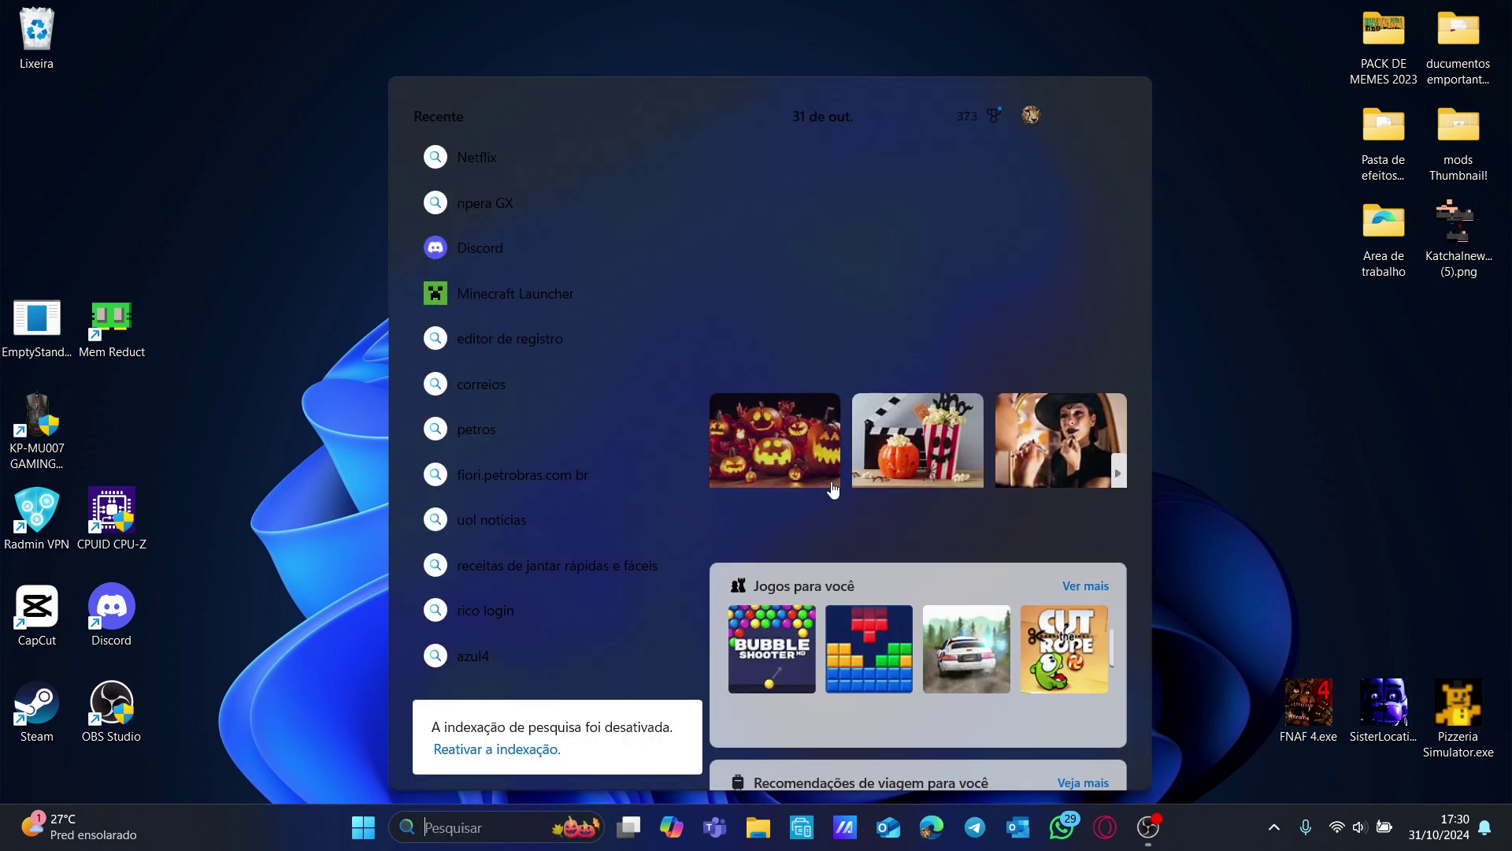
{"action": "type", "text": "des"}
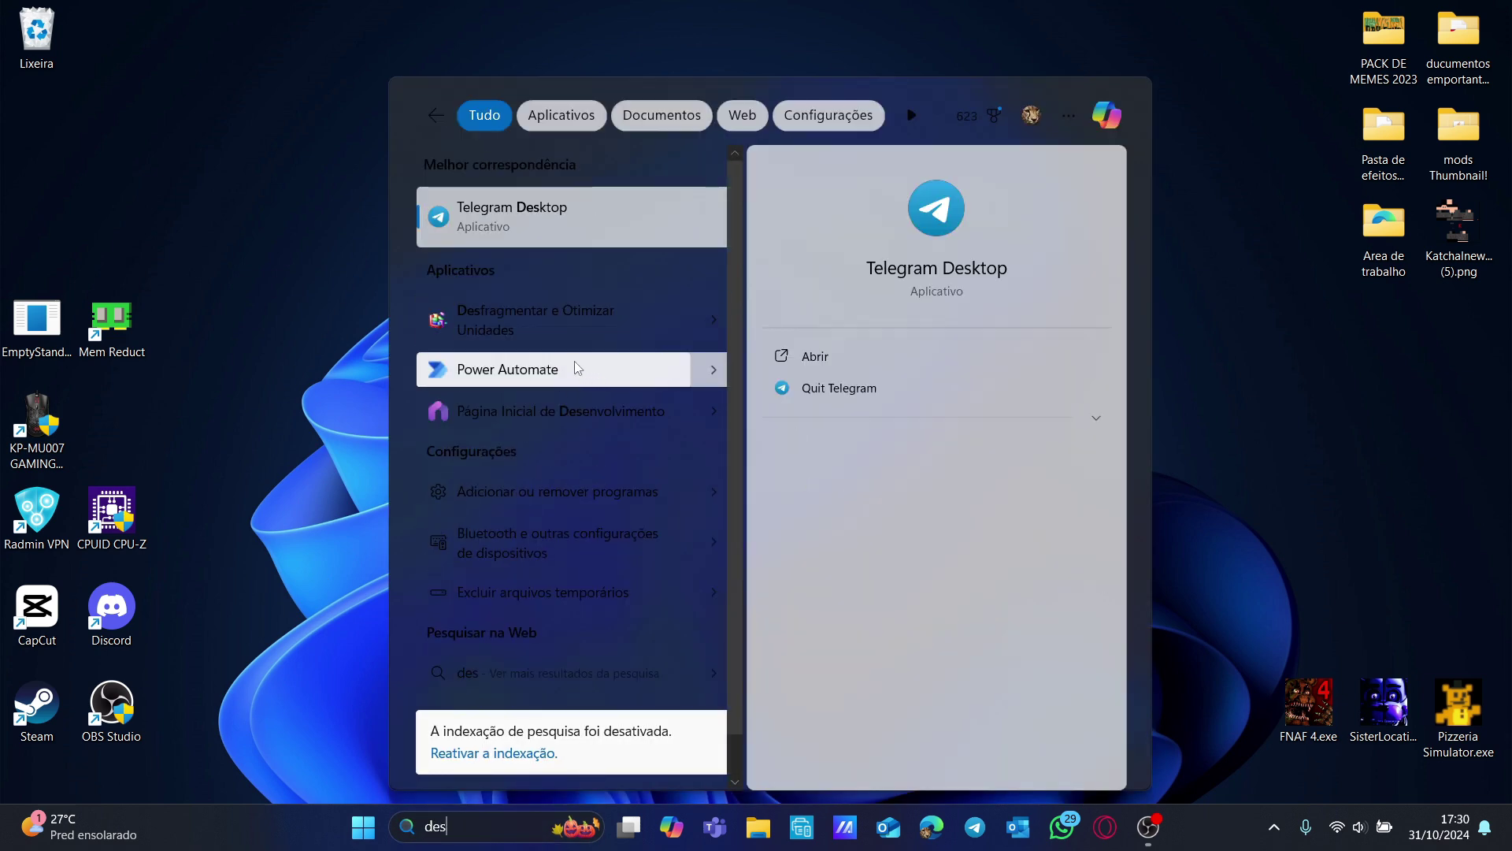
{"action": "left_click", "coordinate": [579, 319]}
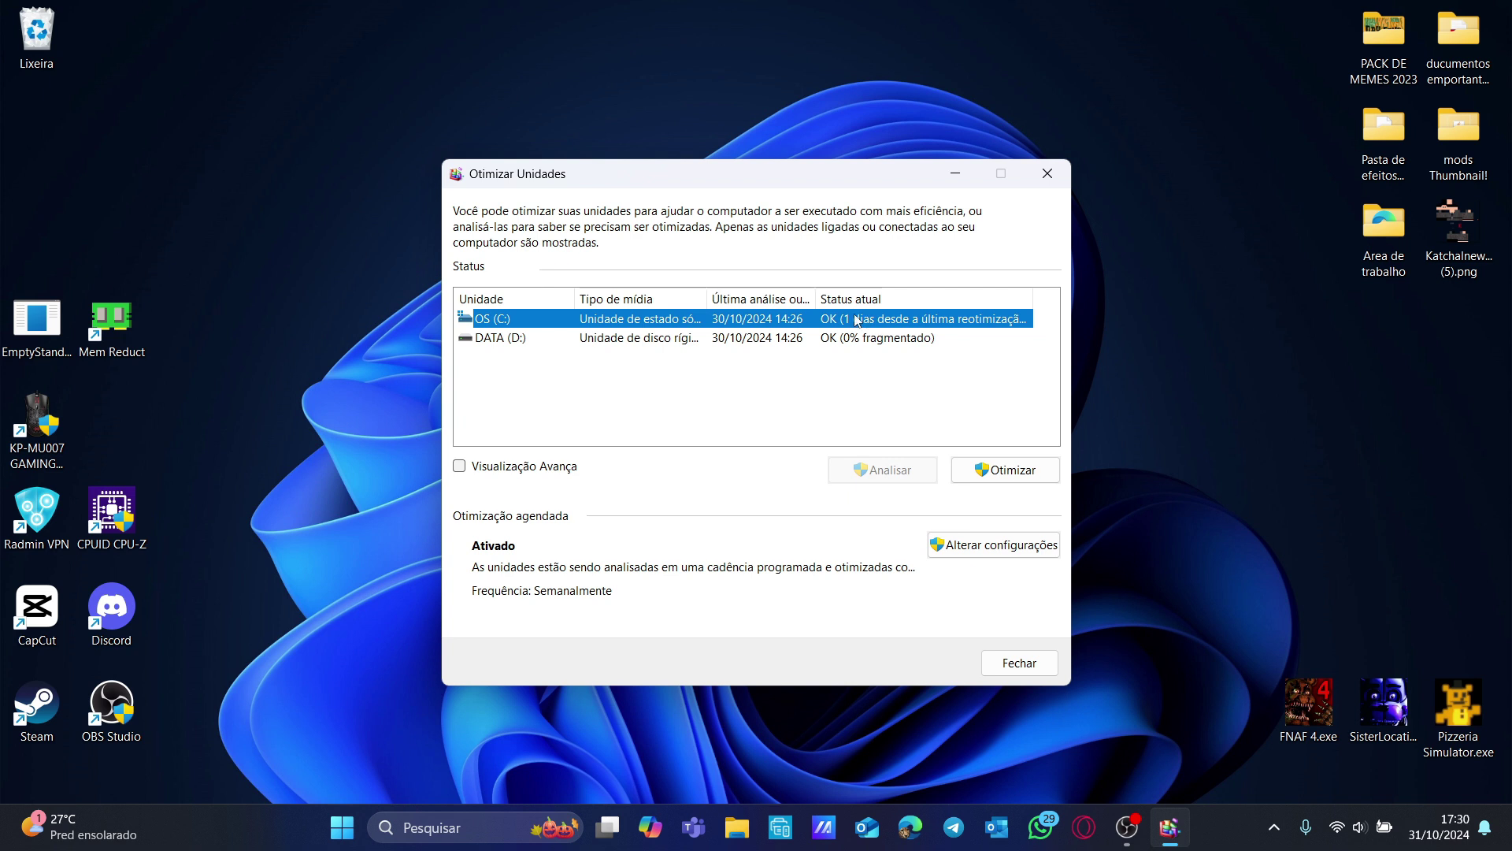
- Examine the optimization status of the OS (C:) and DATA (D:) drives, and close the drive optimizer
{"action": "left_click", "coordinate": [722, 341]}
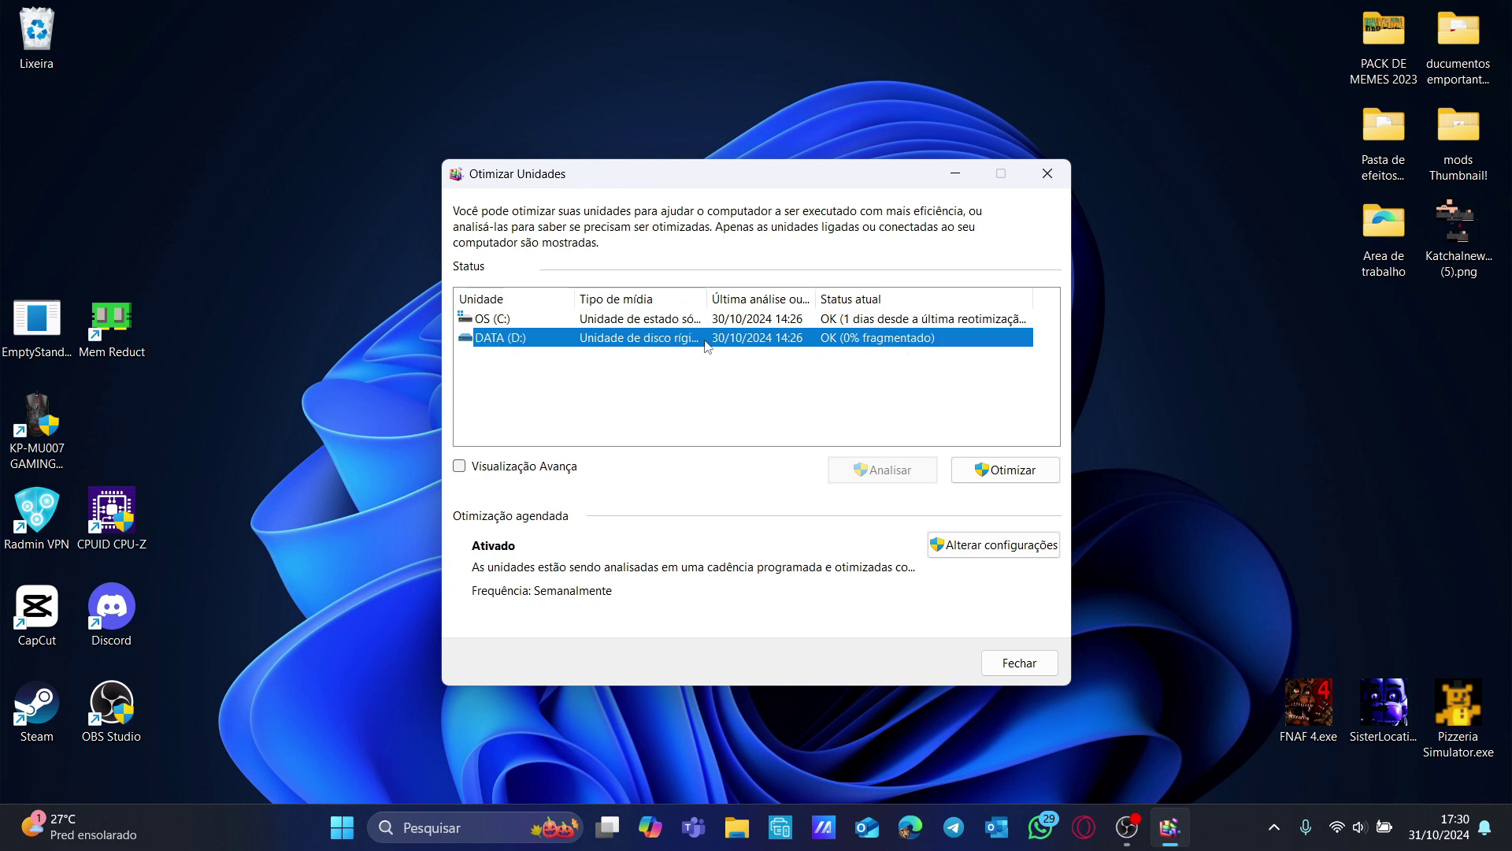
{"action": "left_click", "coordinate": [725, 320]}
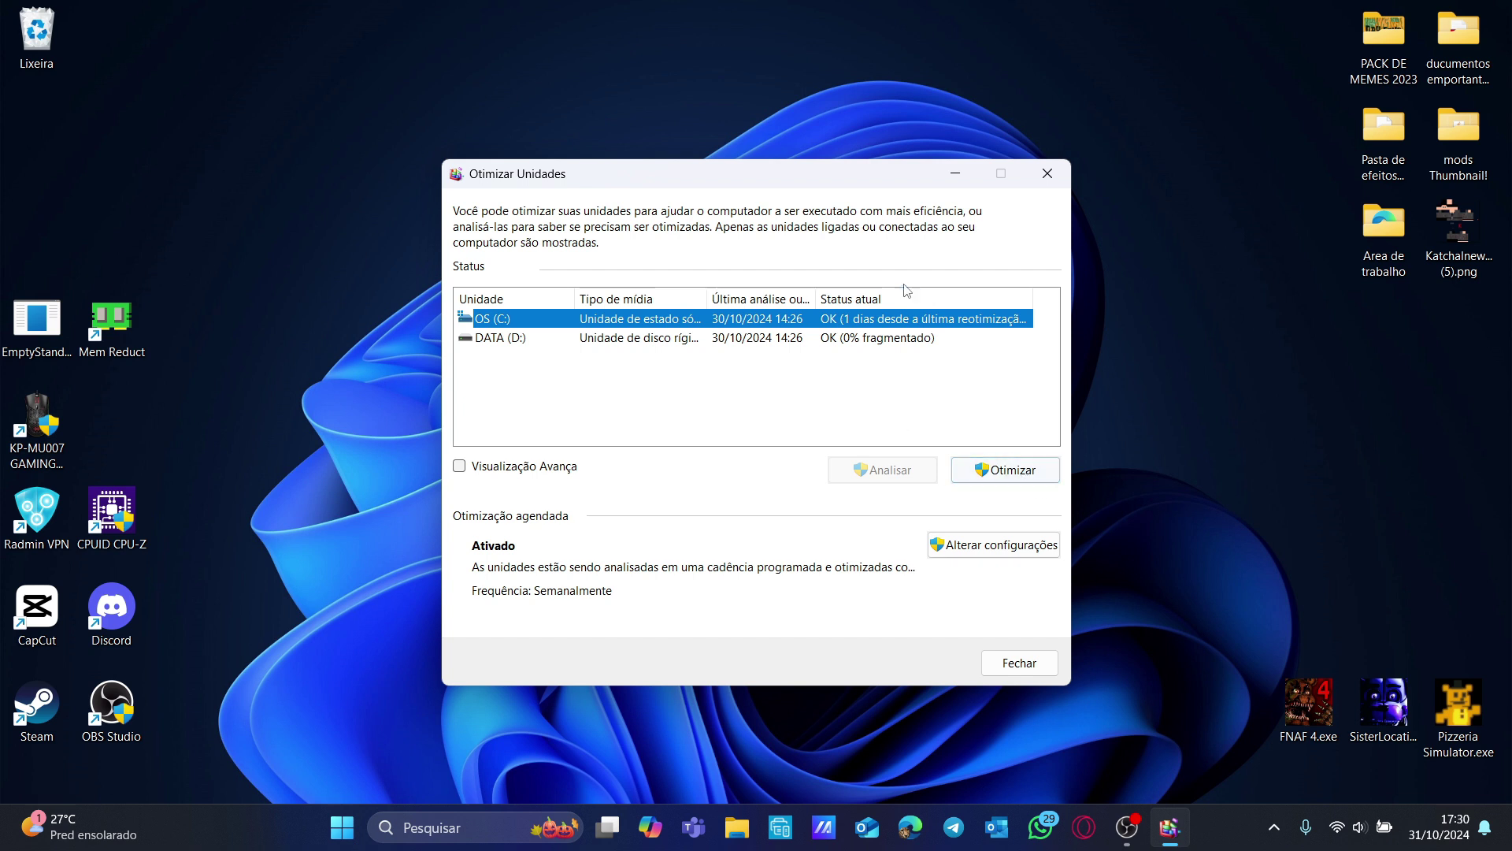
{"action": "left_click", "coordinate": [880, 337]}
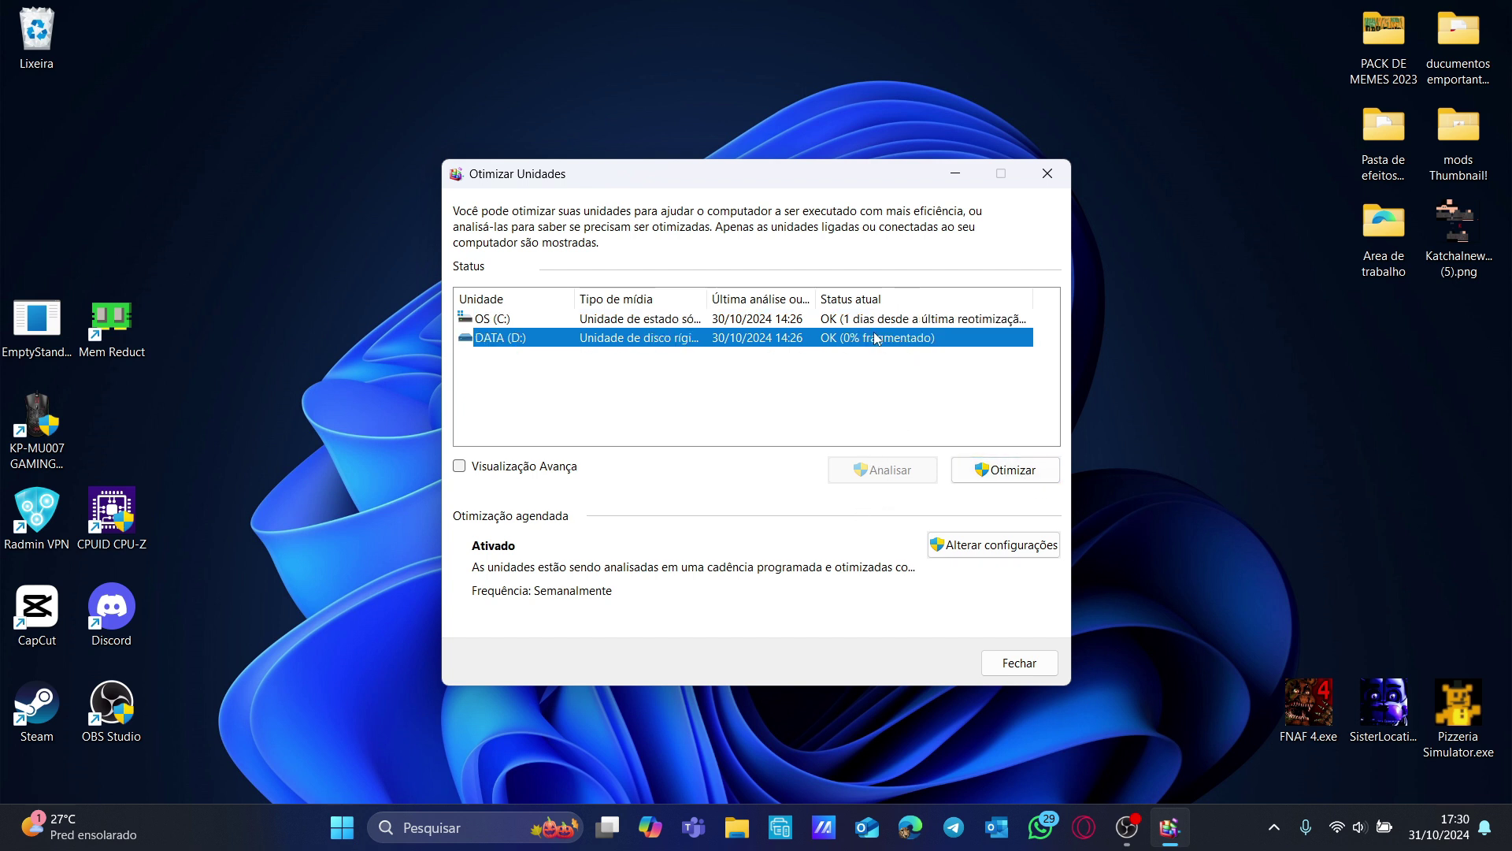
{"action": "left_click", "coordinate": [900, 325]}
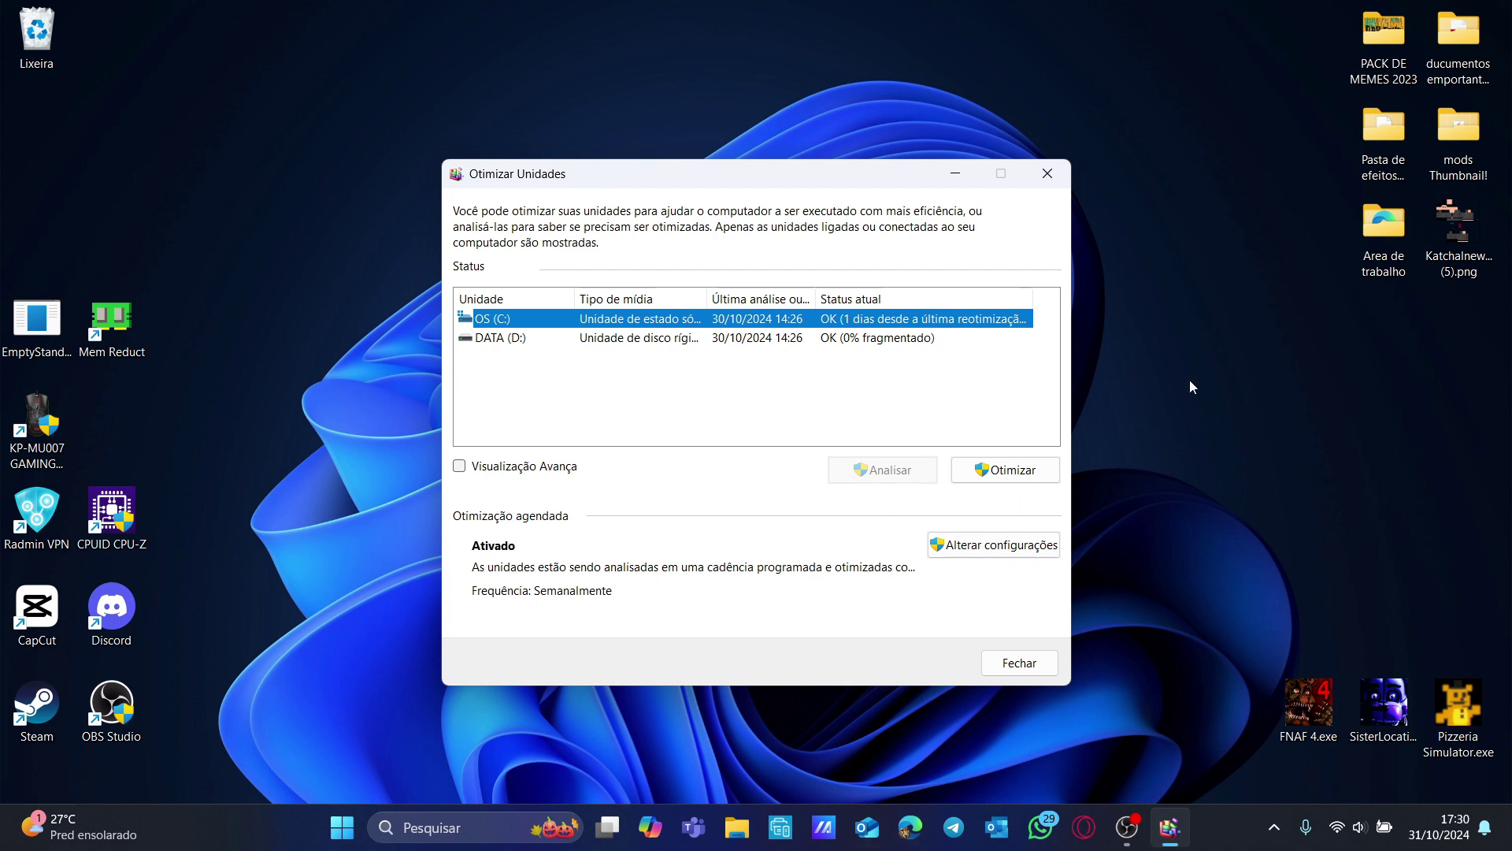
{"action": "key", "text": "Escape"}
- Search Windows for "ener", open Editar plano de energia and go to the Opções de Energia page listing the power plans
{"action": "key", "text": "super"}
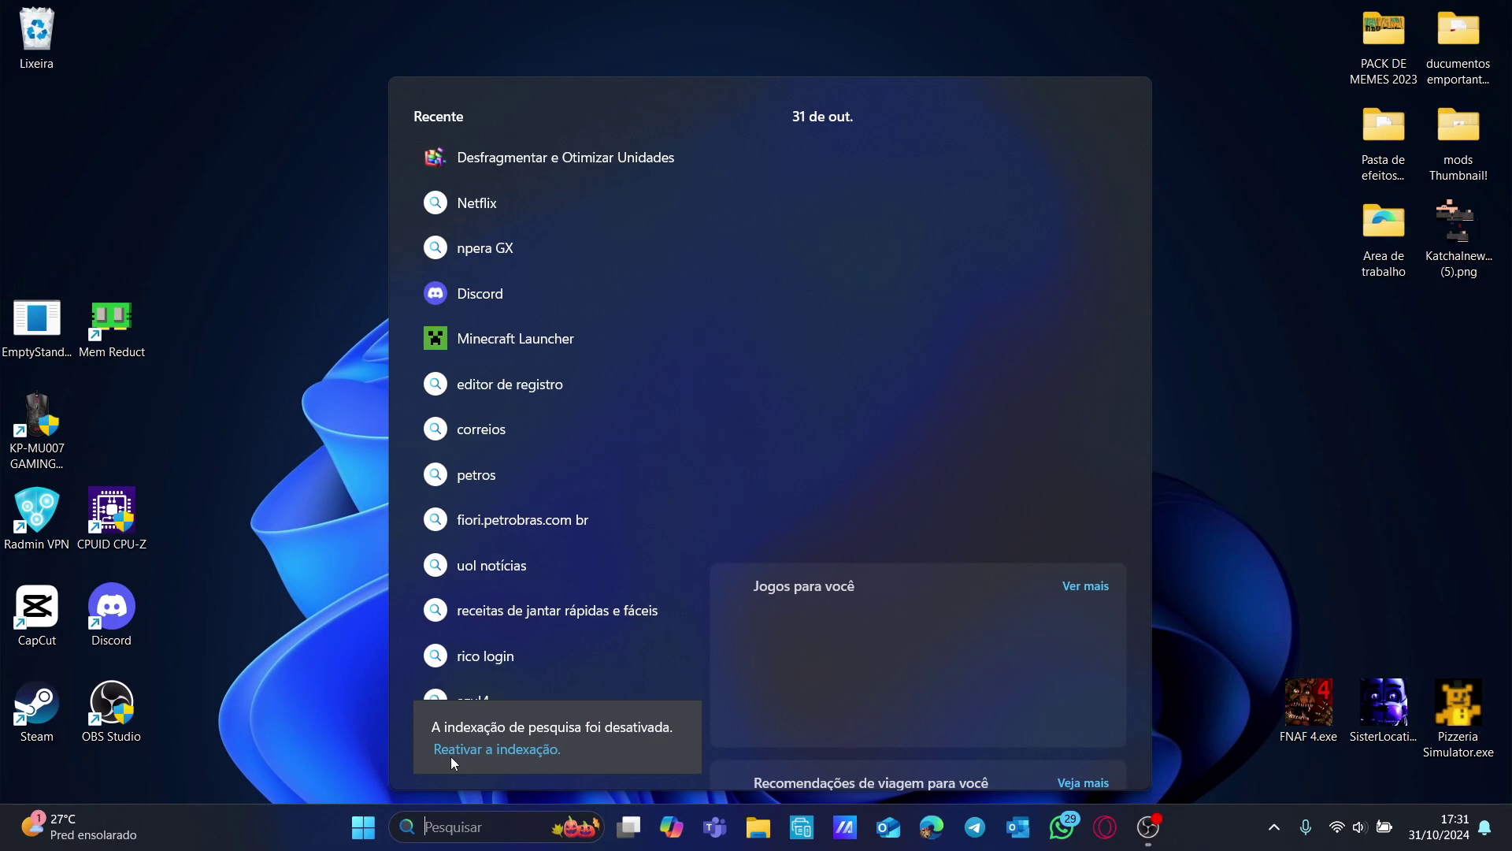
{"action": "type", "text": "ener"}
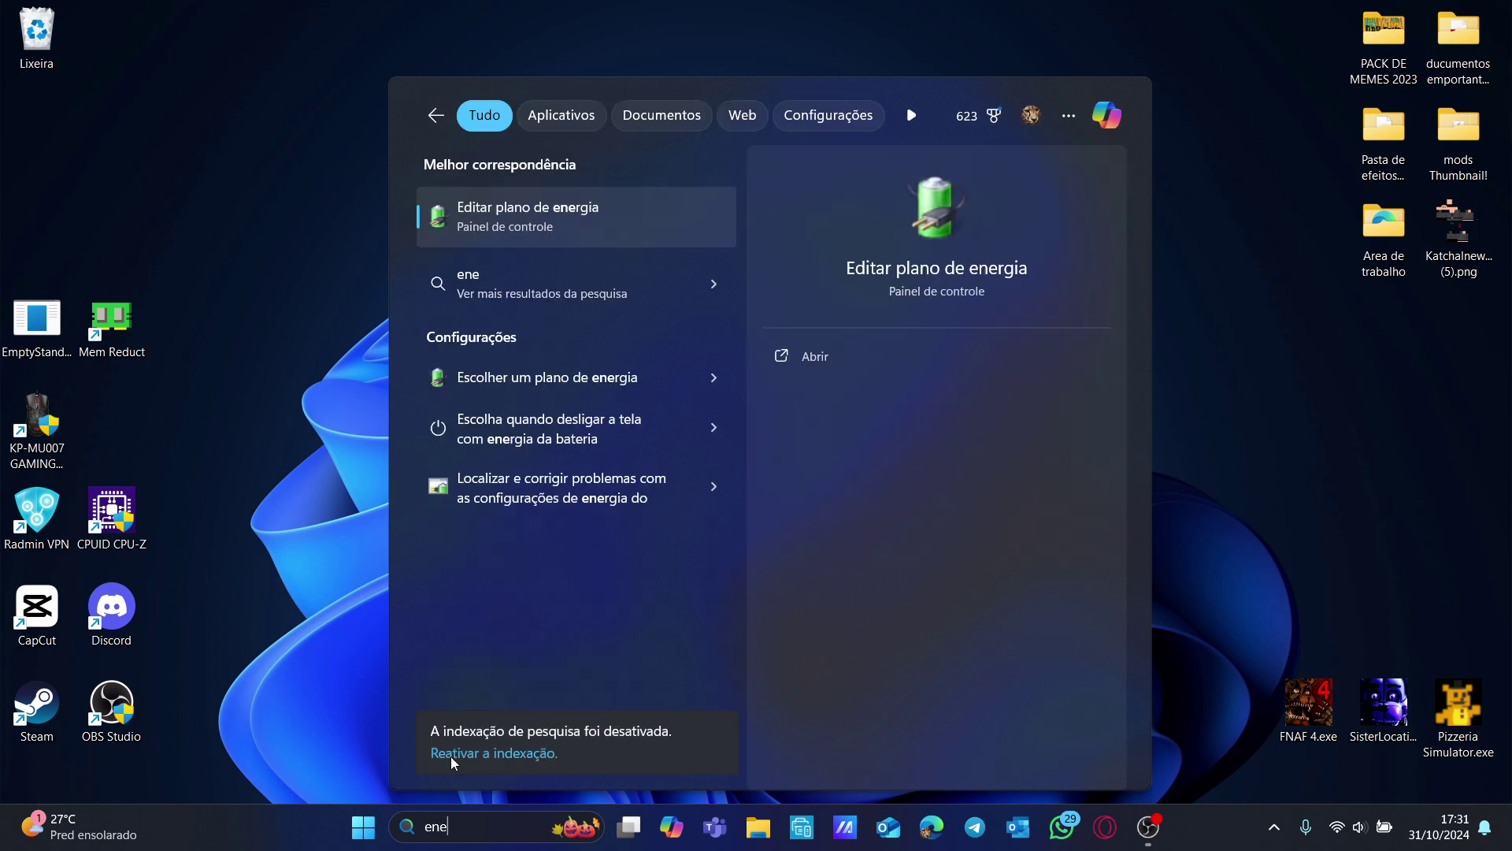
{"action": "left_click", "coordinate": [829, 347]}
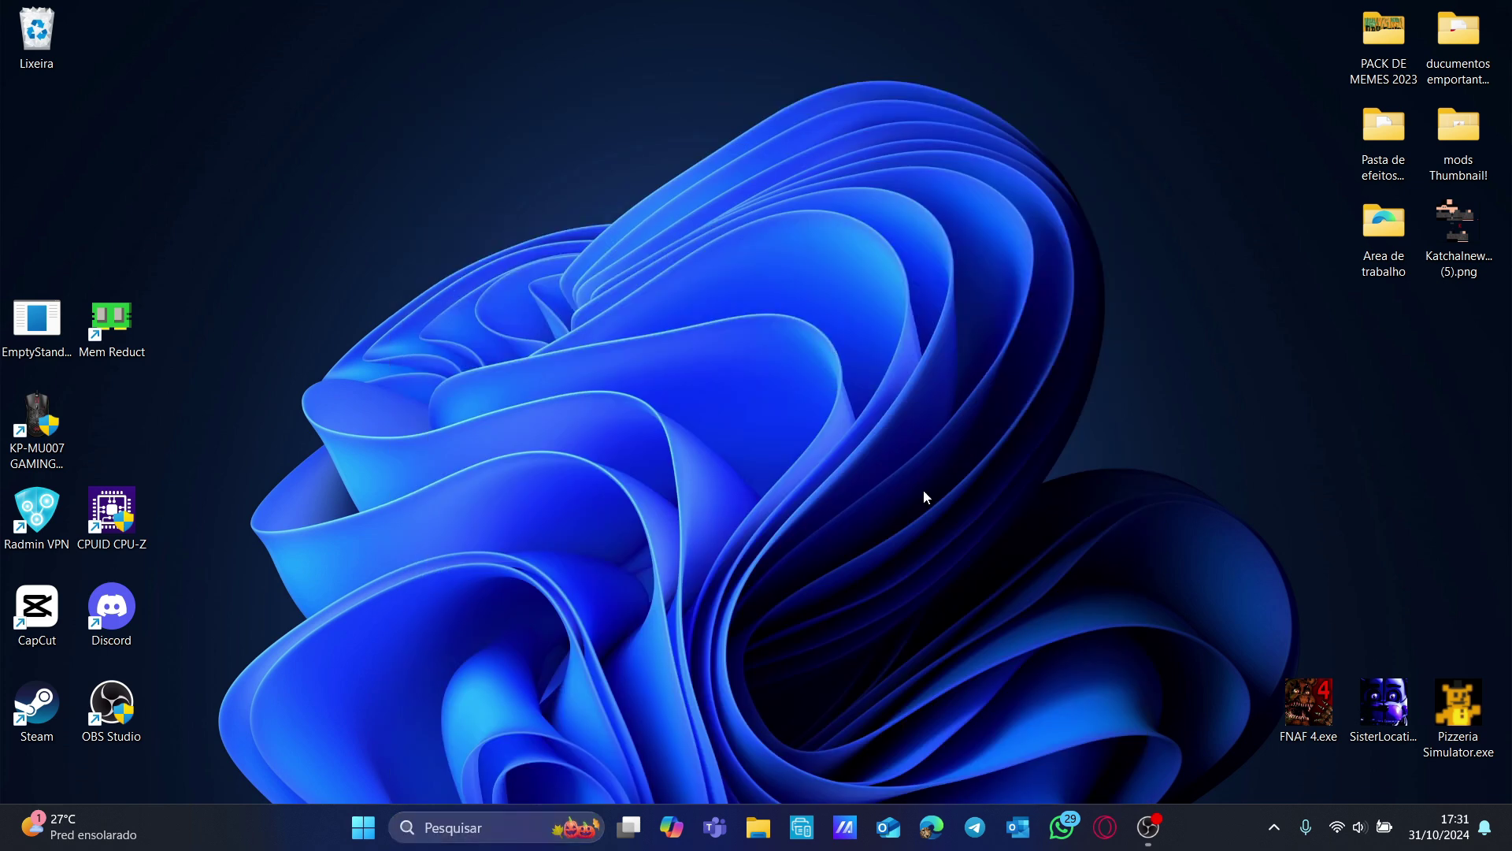
{"action": "left_click", "coordinate": [1008, 364]}
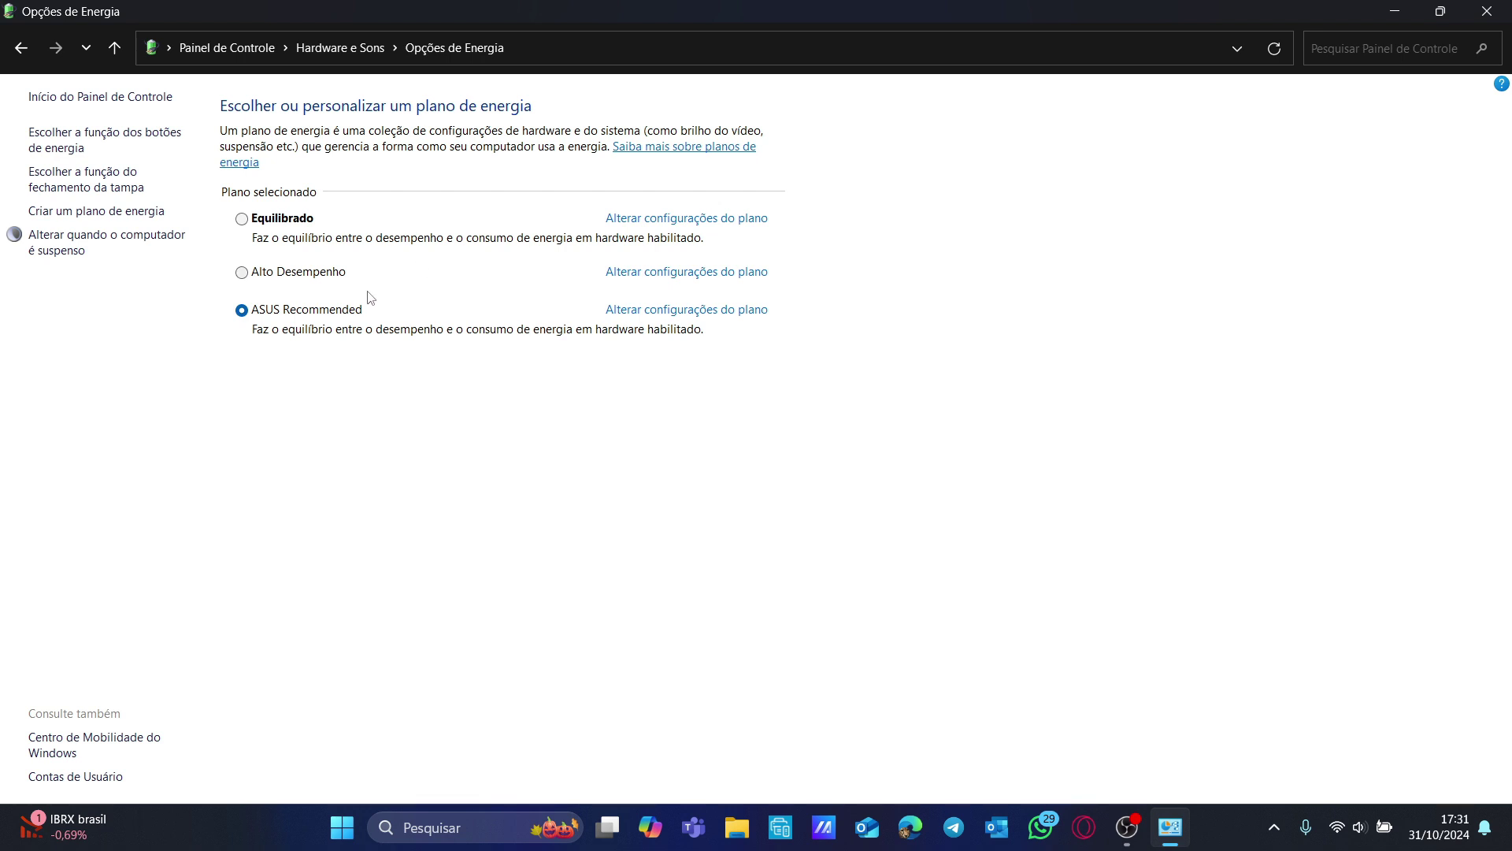
- Try to create a power plan named Tutorial based on Equilibrado, cancel it at the plan settings and close Opções de Energia
{"action": "left_click", "coordinate": [117, 213]}
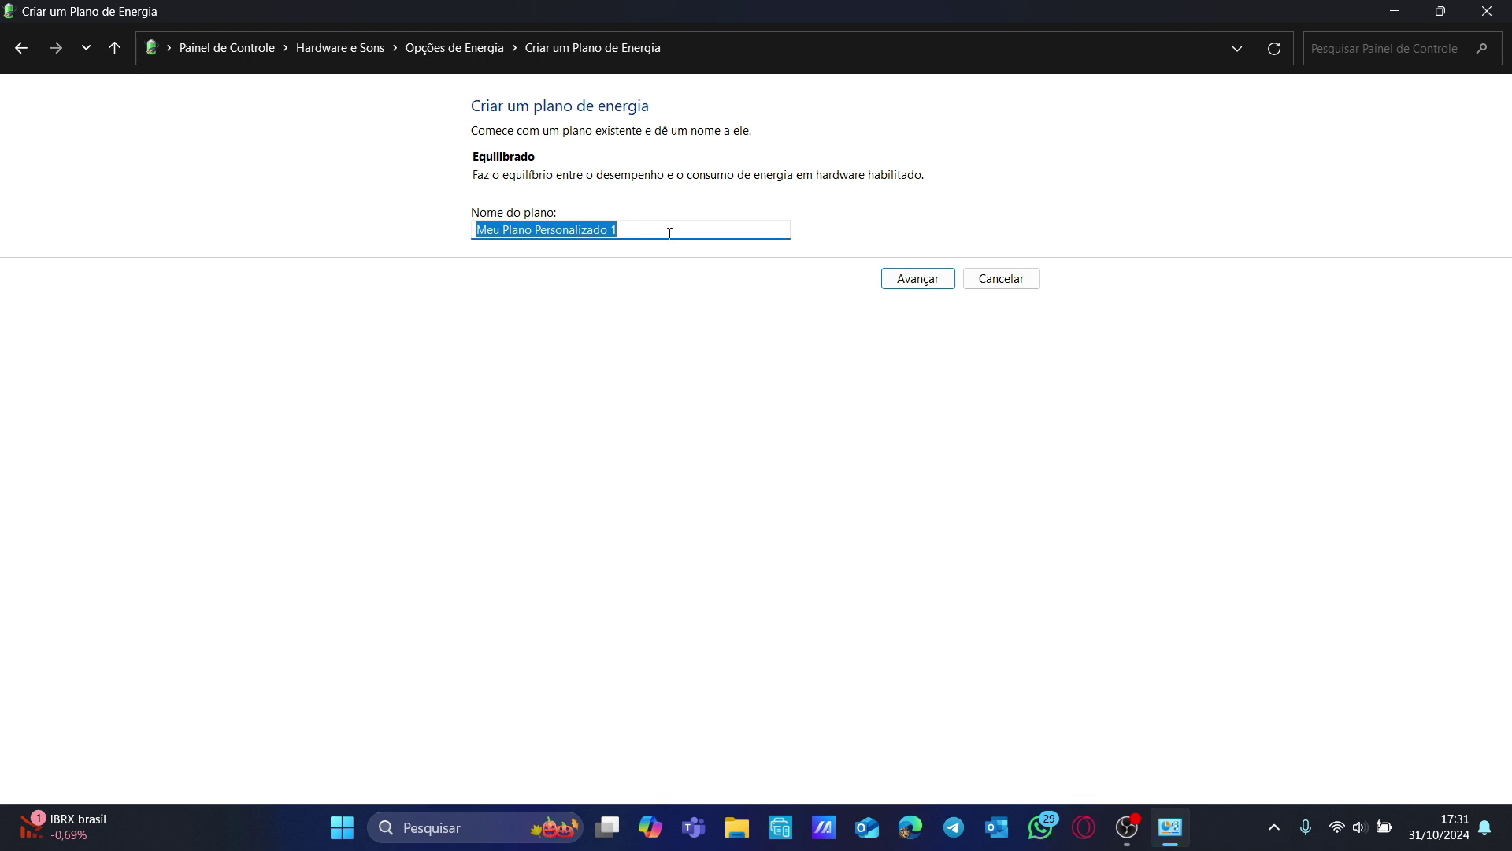
{"action": "key", "text": "BackSpace"}
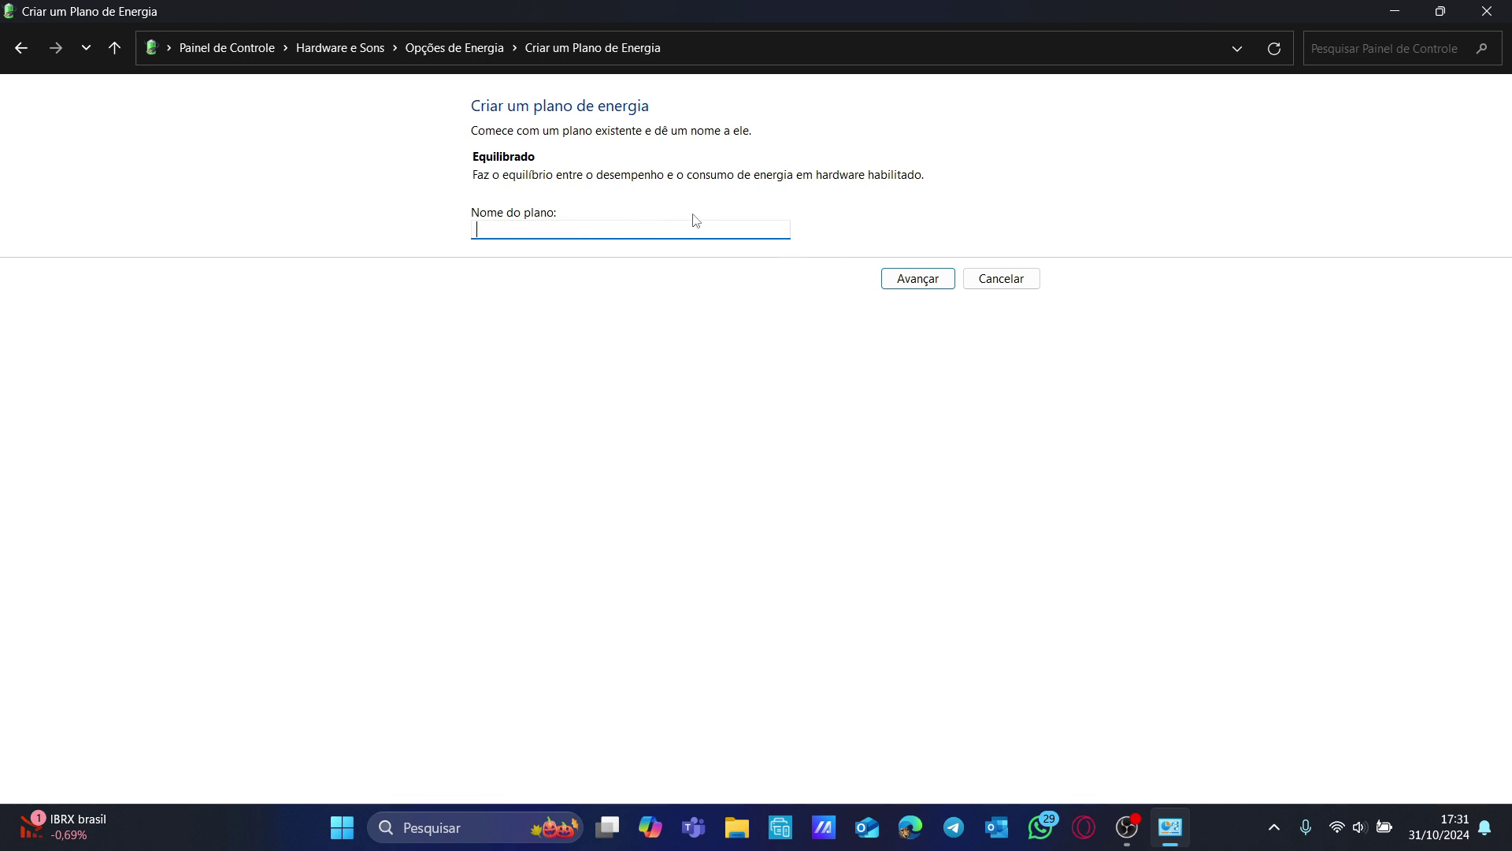
{"action": "type", "text": "Tutorial"}
{"action": "left_click", "coordinate": [913, 281]}
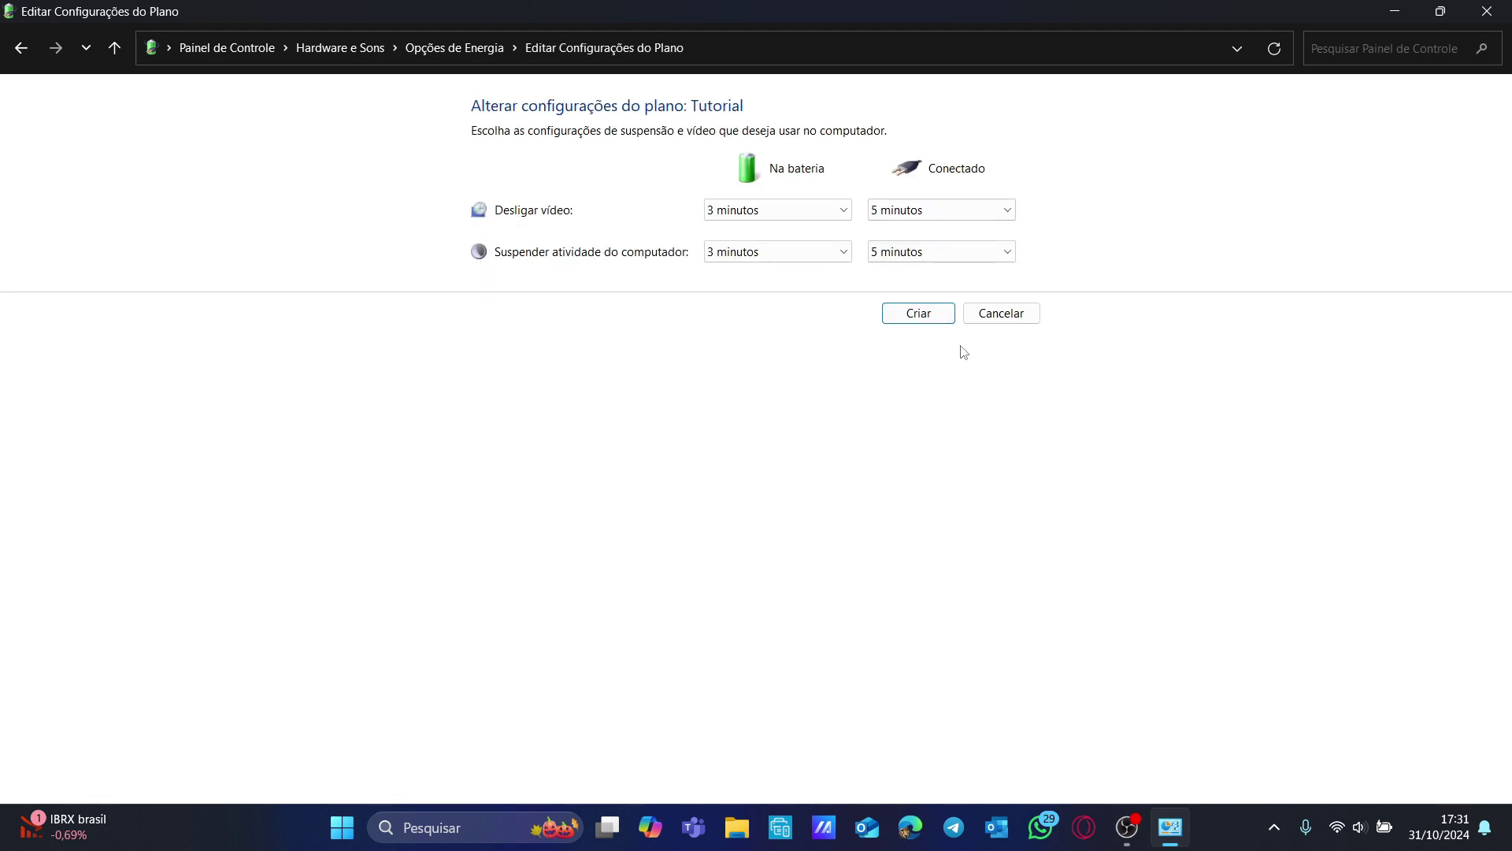
{"action": "left_click", "coordinate": [996, 313]}
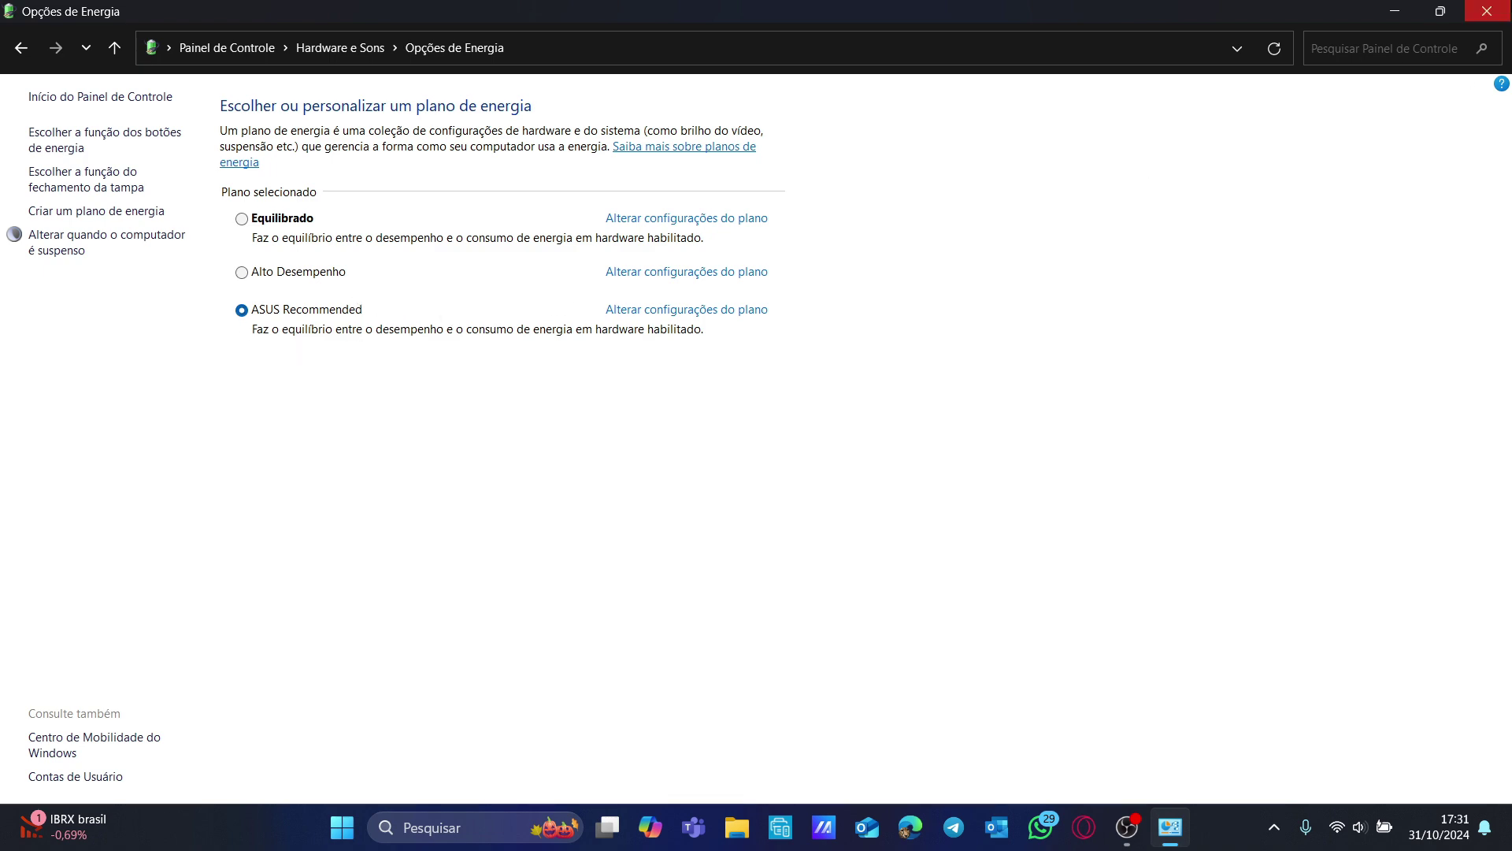
{"action": "left_click", "coordinate": [1486, 11]}
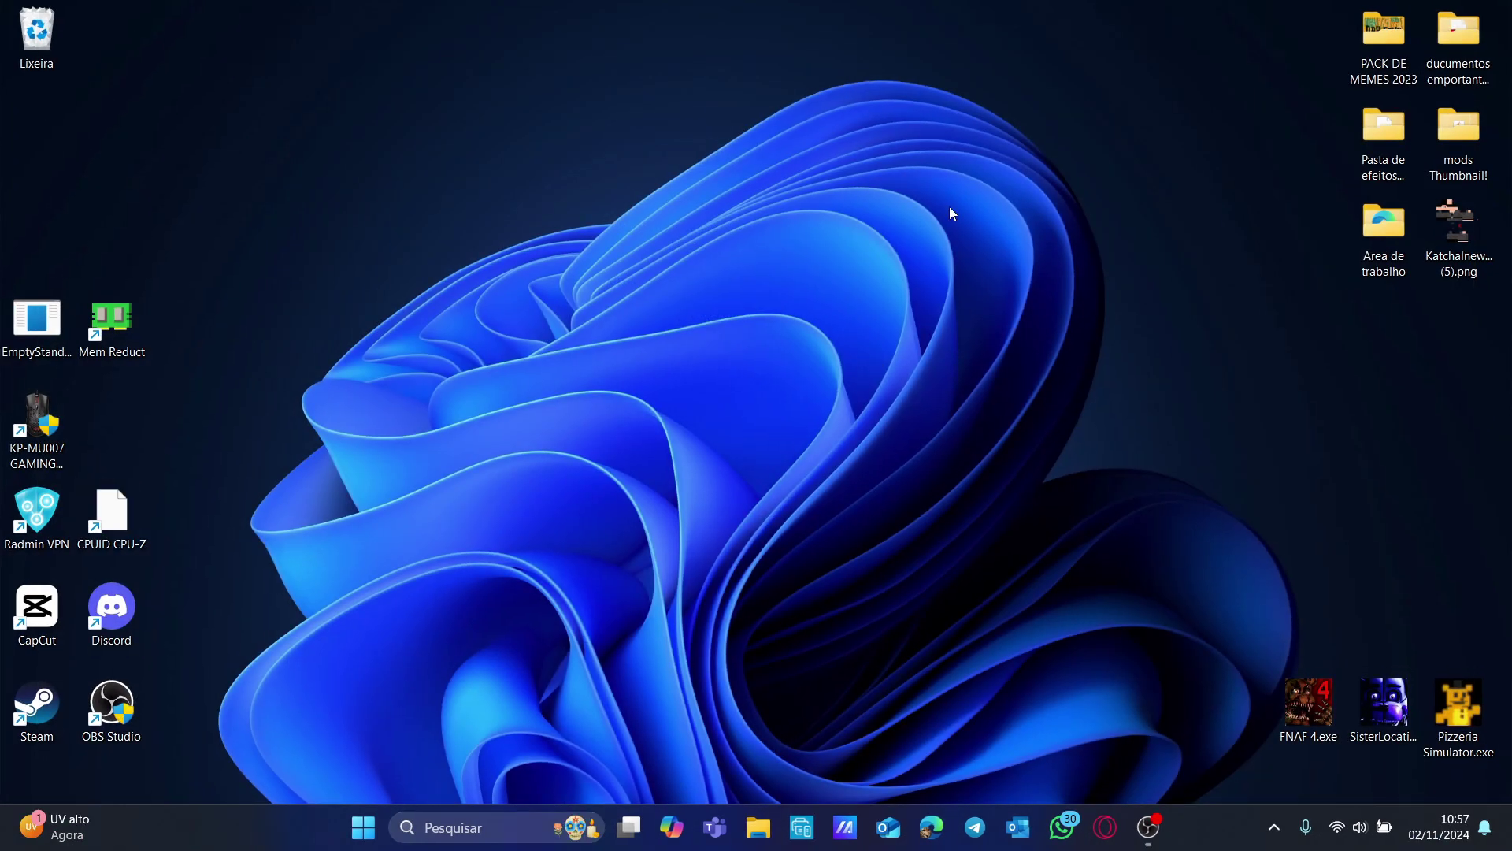
- Search Windows for CMD, open Prompt de Comando as administrator and run SFC /SCANNOW
{"action": "left_click", "coordinate": [512, 822]}
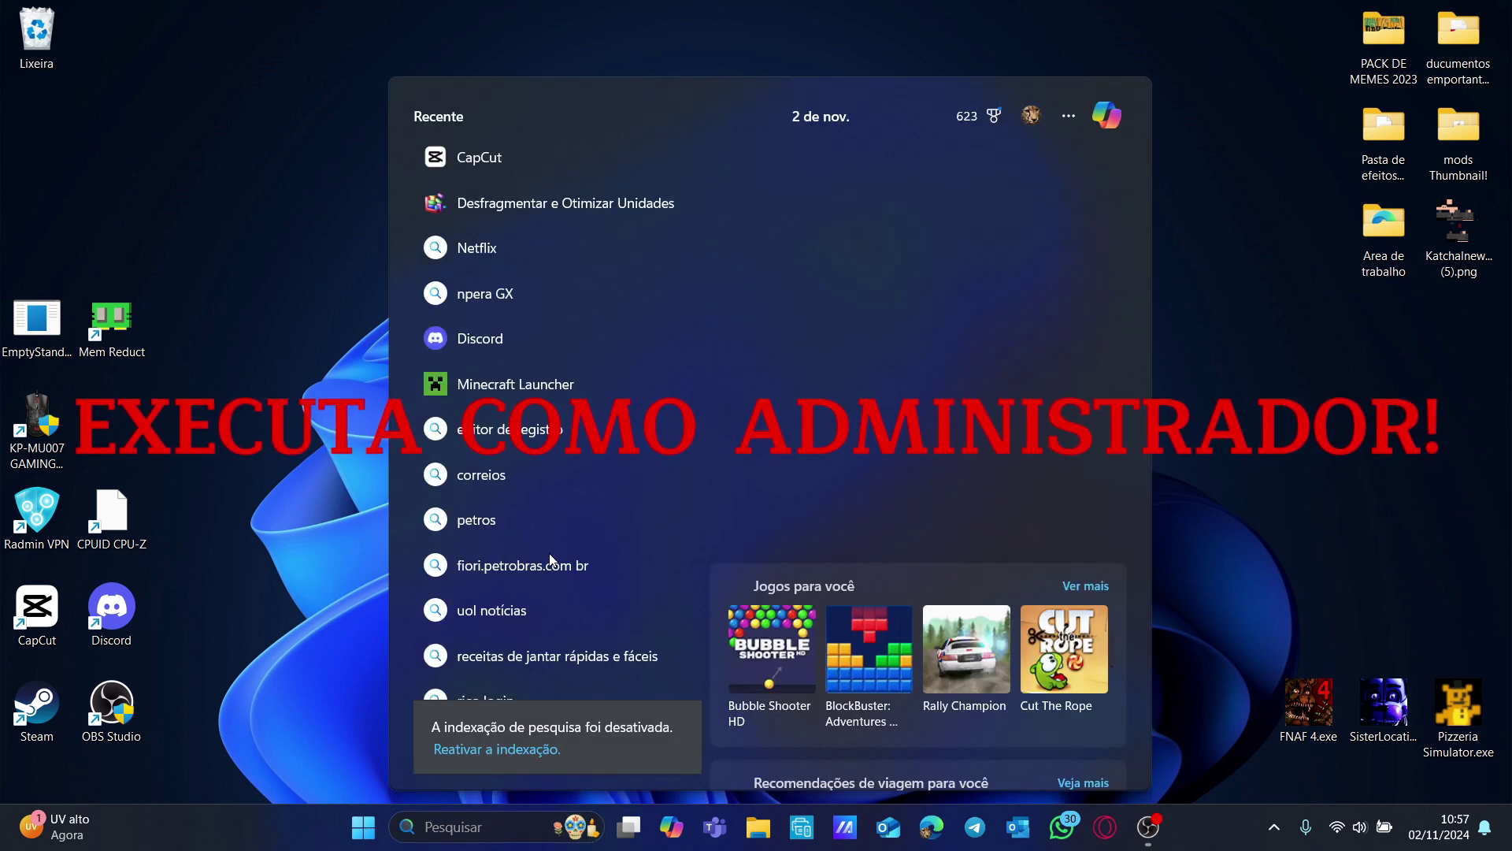
{"action": "type", "text": "CMD"}
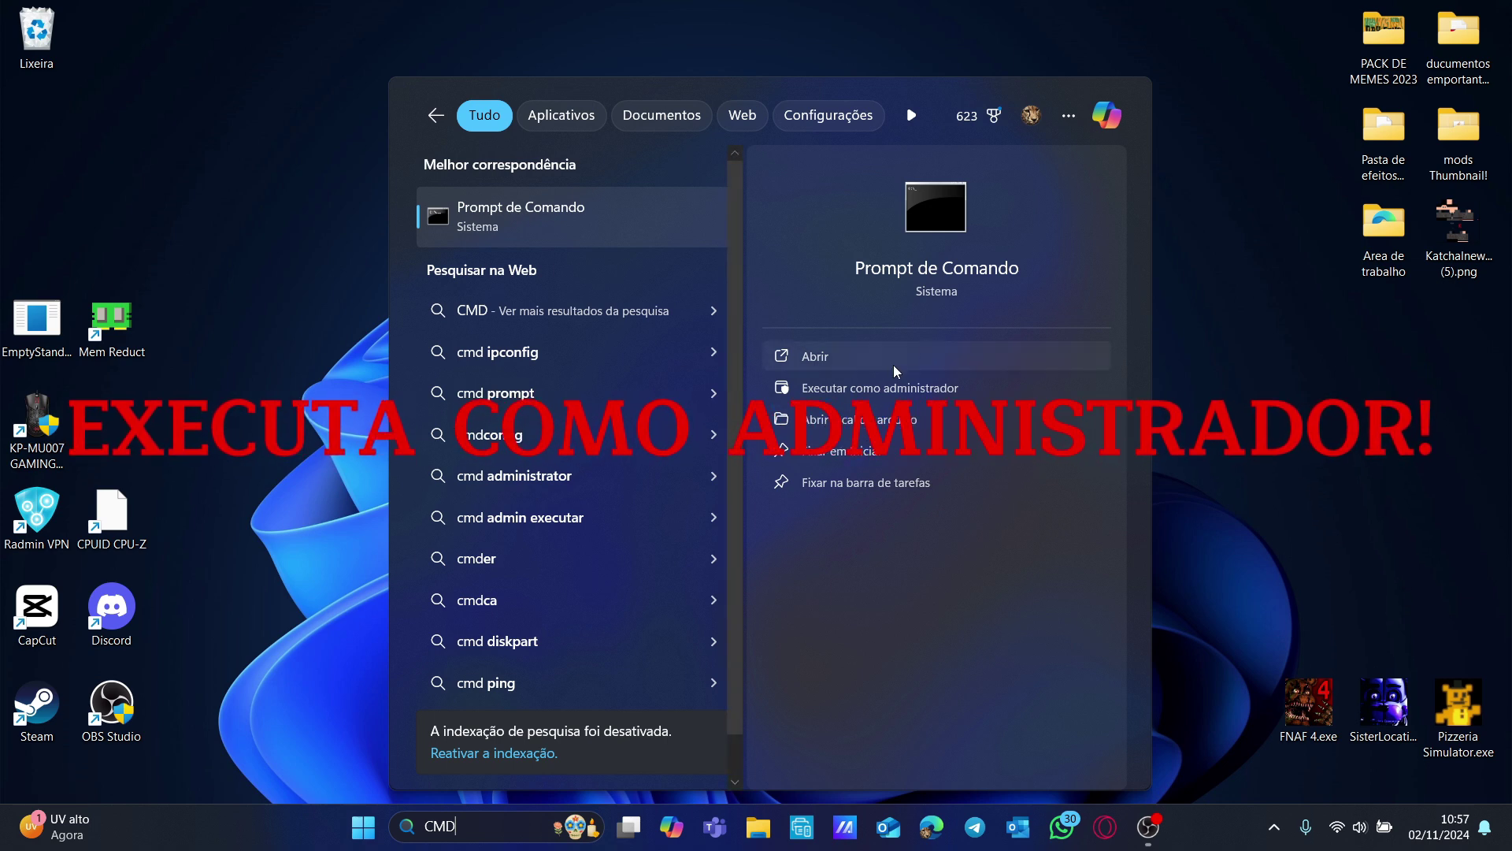
{"action": "left_click", "coordinate": [874, 387]}
{"action": "type", "text": "S"}
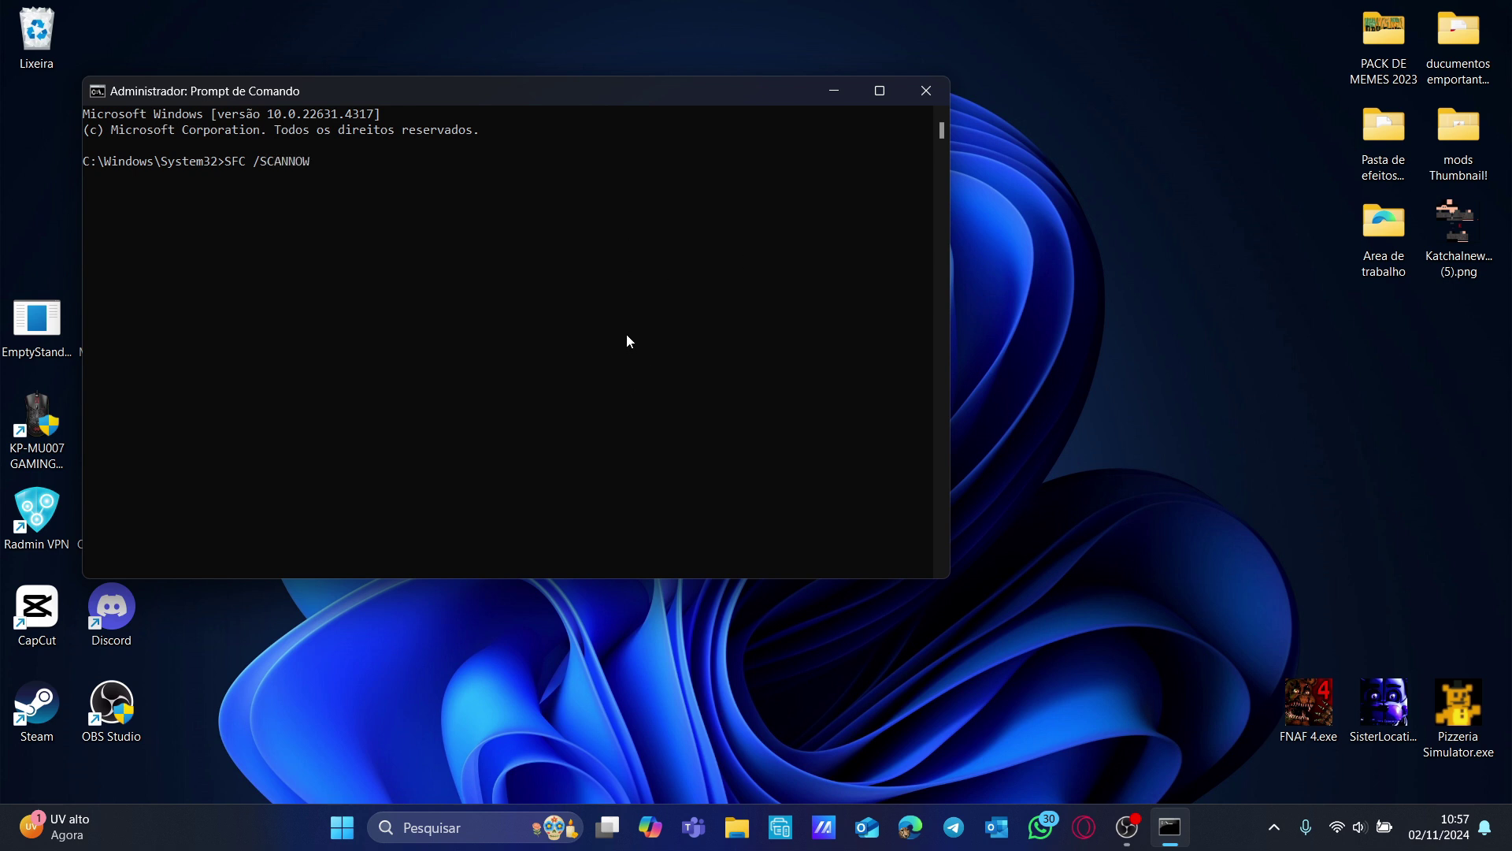
{"action": "key", "text": "Return"}
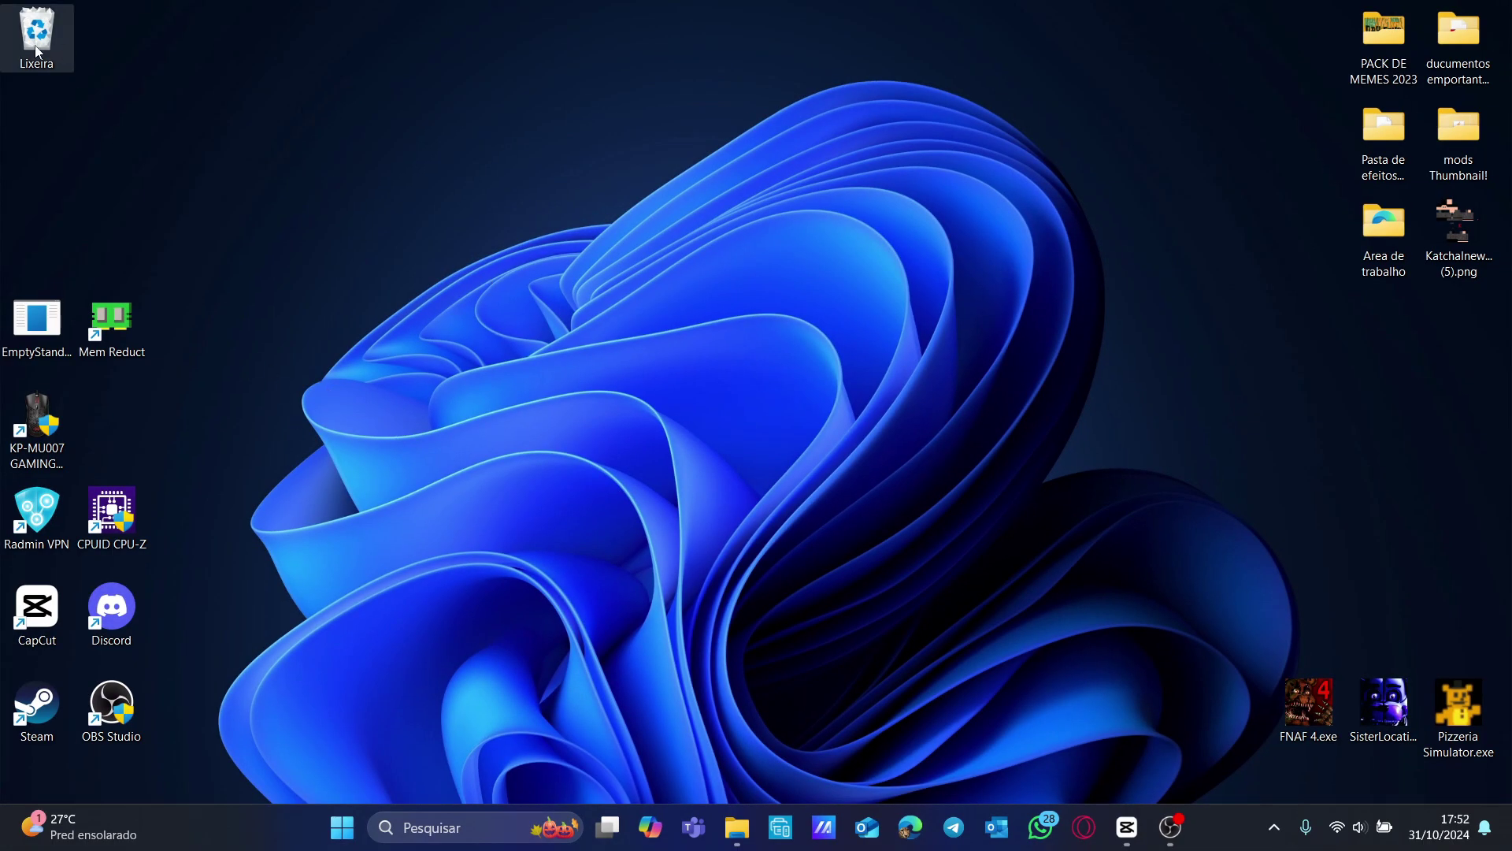
- Empty the Lixeira, confirming permanent deletion of all items and granting administrator permission for the protected folders
{"action": "right_click", "coordinate": [31, 66]}
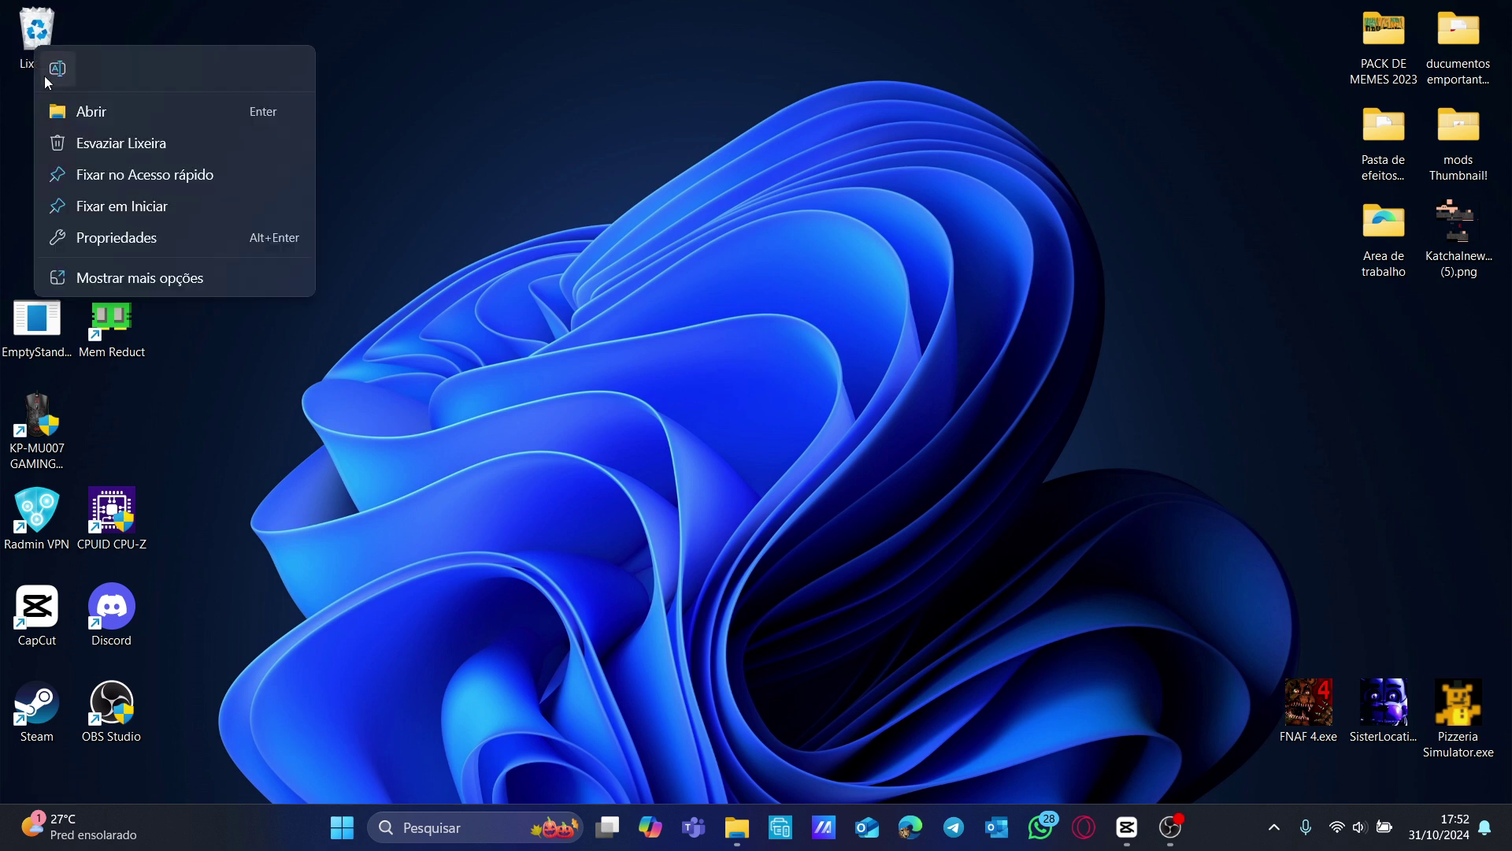
{"action": "left_click", "coordinate": [101, 135]}
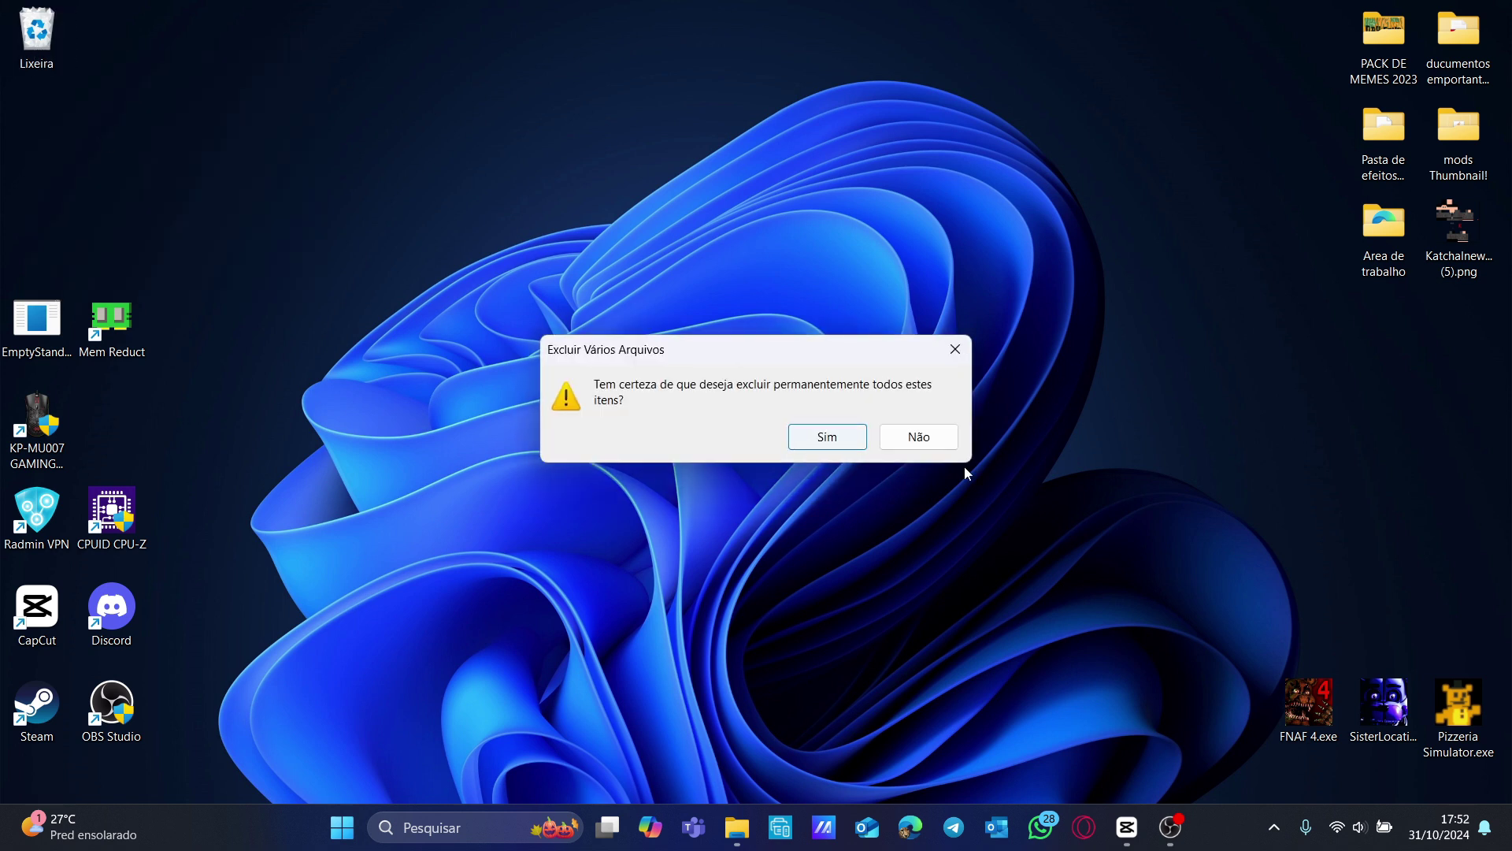
{"action": "left_click", "coordinate": [841, 438]}
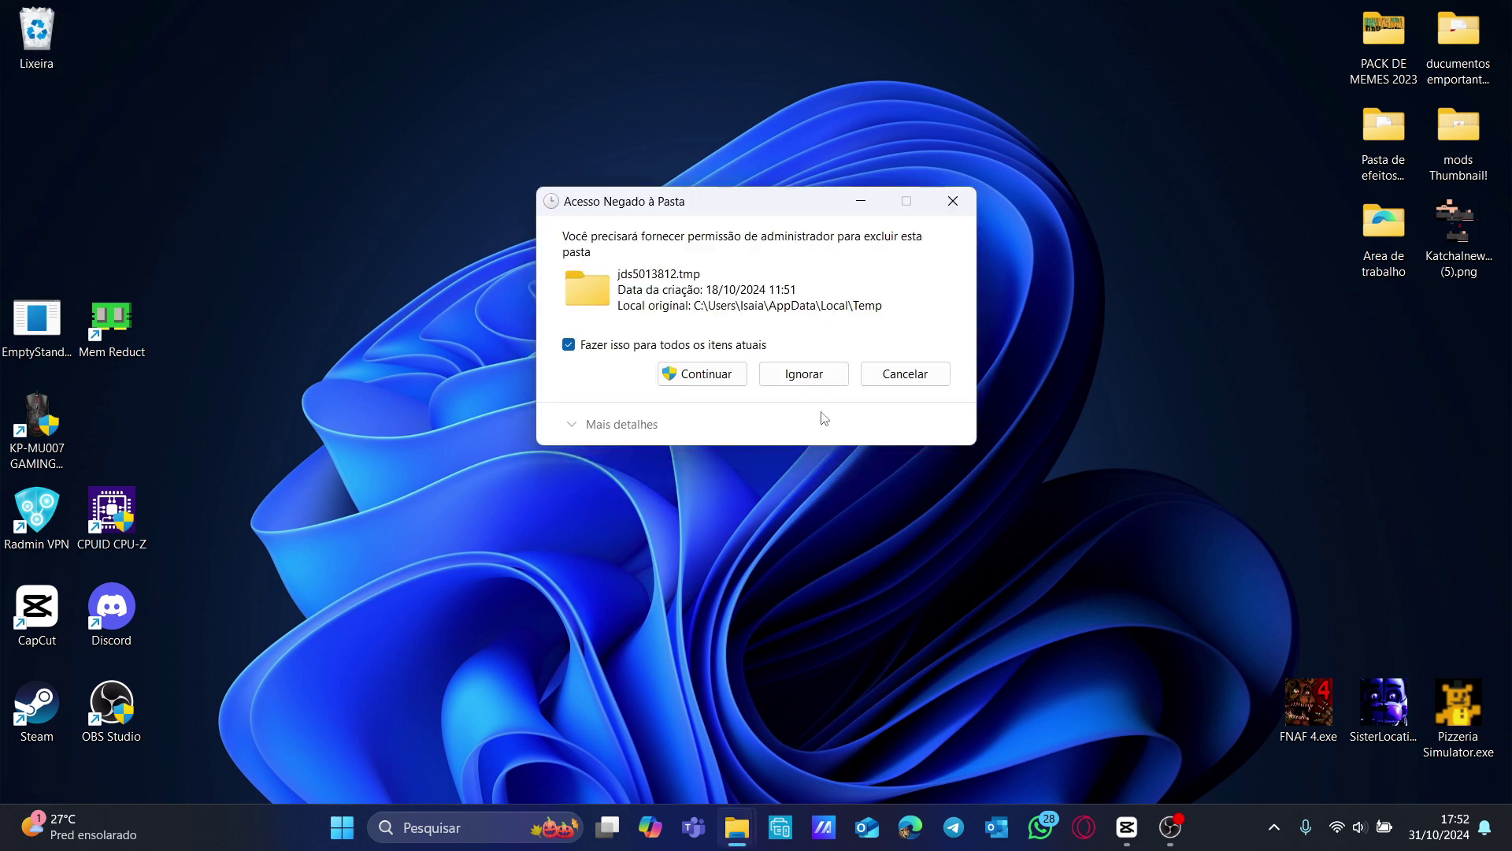
{"action": "left_click", "coordinate": [707, 375]}
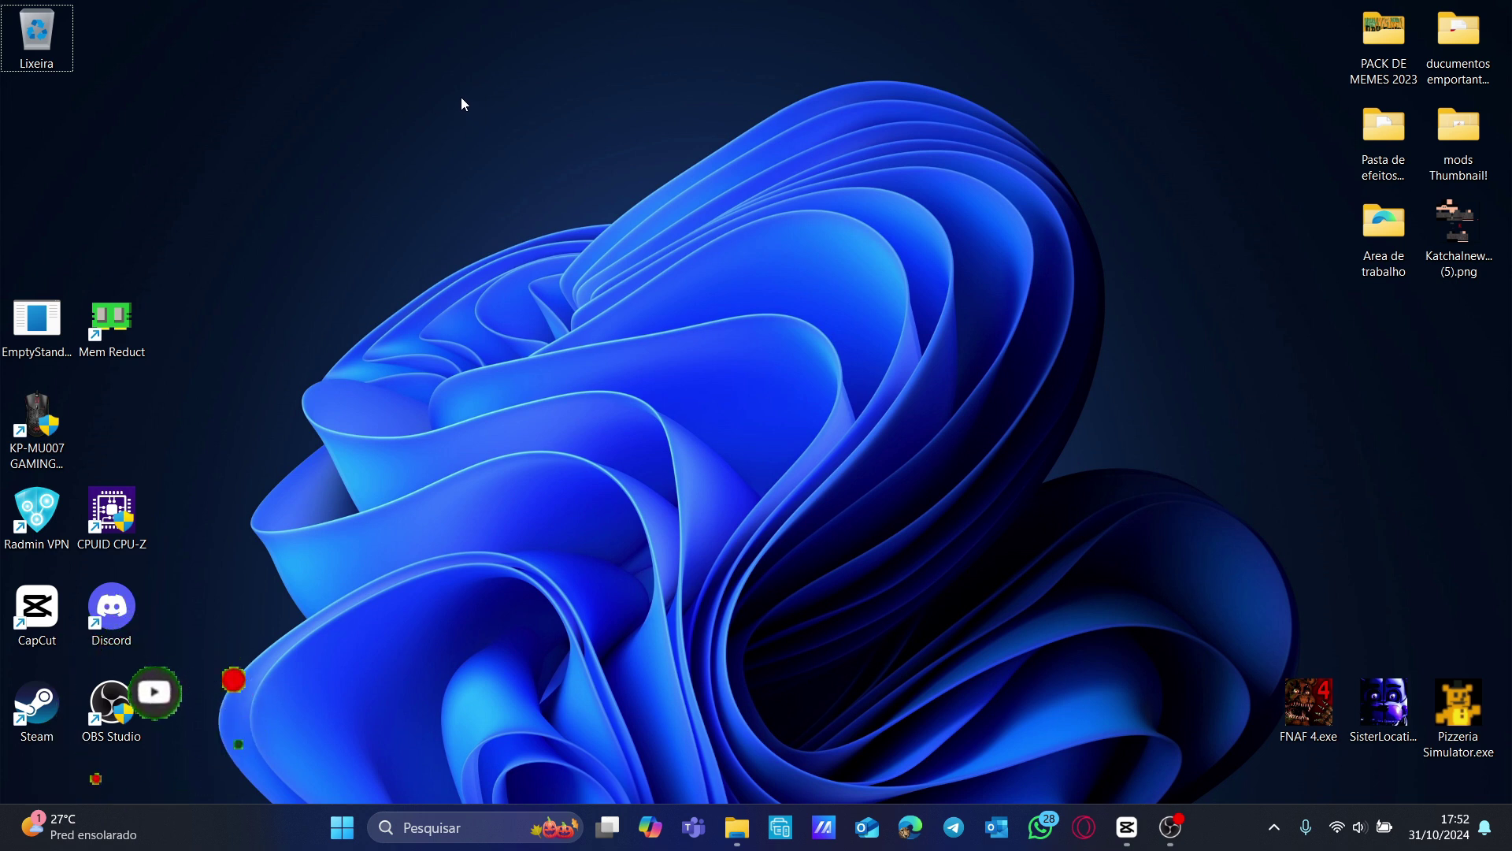
- Bring up the Desligar o Windows dialog and choose Reiniciar as the action for the computer
{"action": "key", "text": "alt+F4"}
{"action": "left_click", "coordinate": [614, 323]}
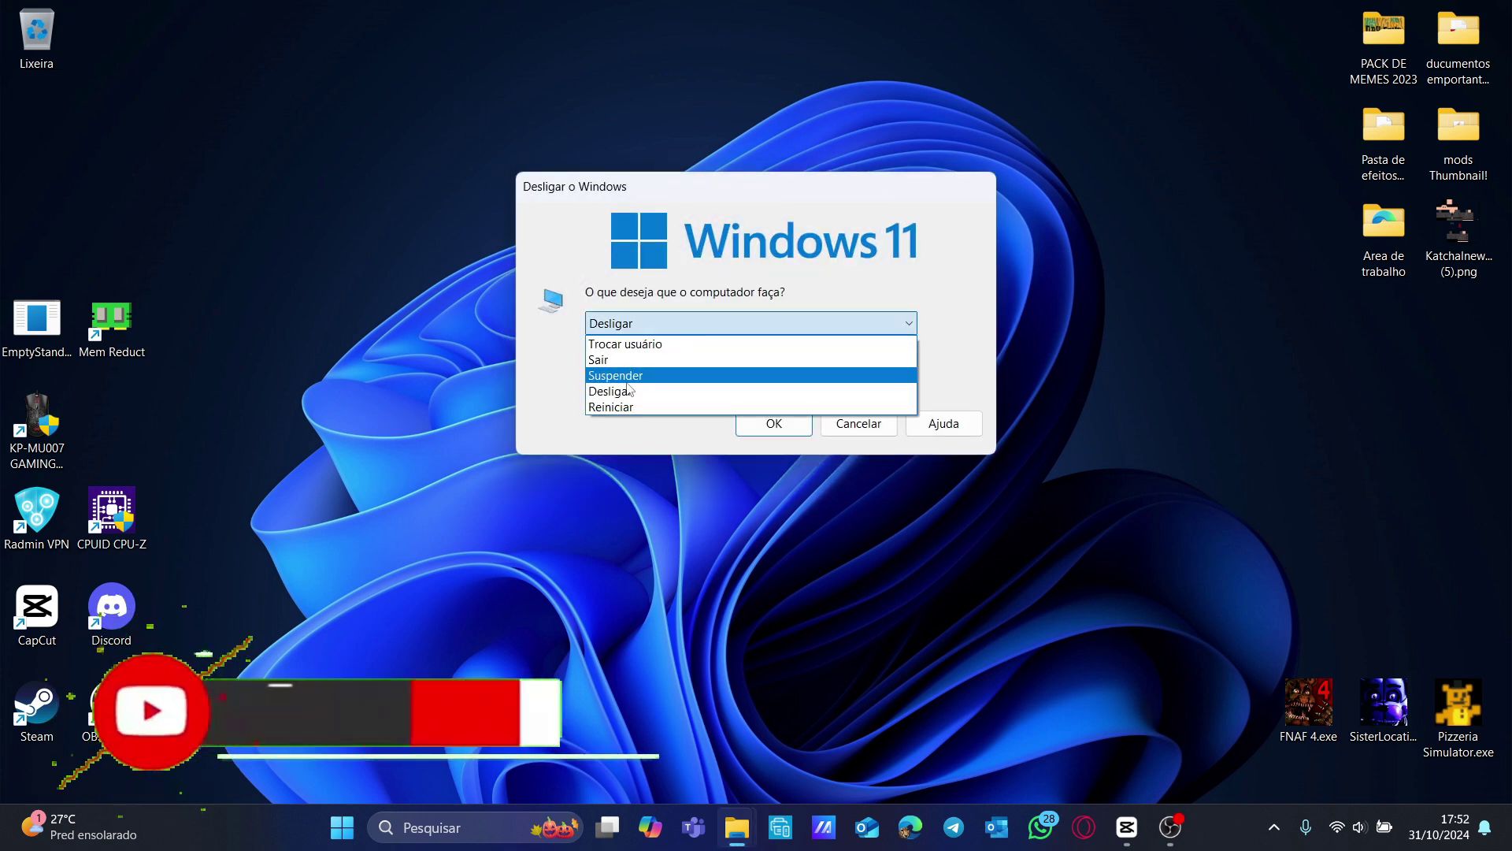
{"action": "left_click", "coordinate": [619, 408]}
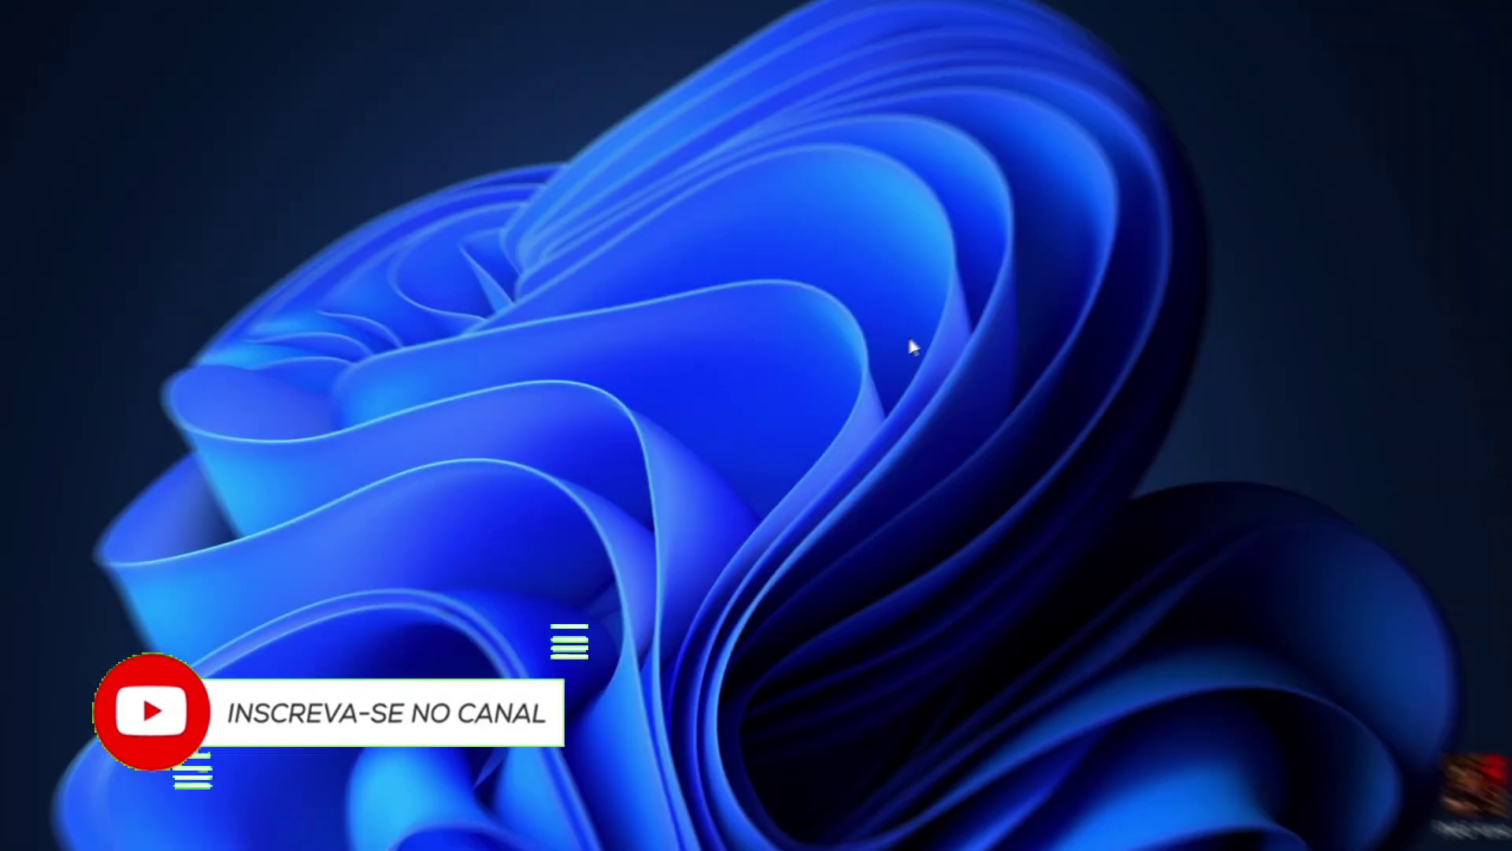